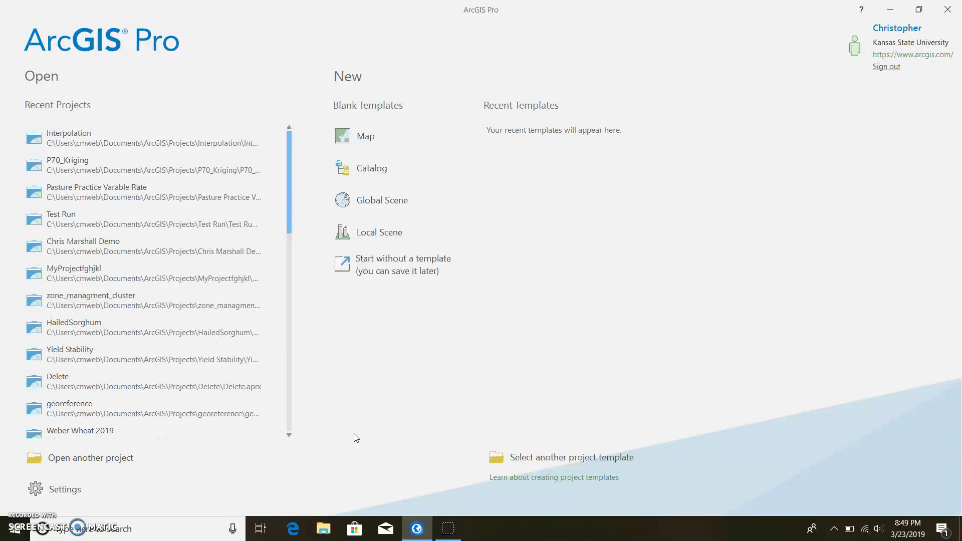
Start a new project from the blank Map template and name it Video1
left_click(373, 139)
left_click(415, 232)
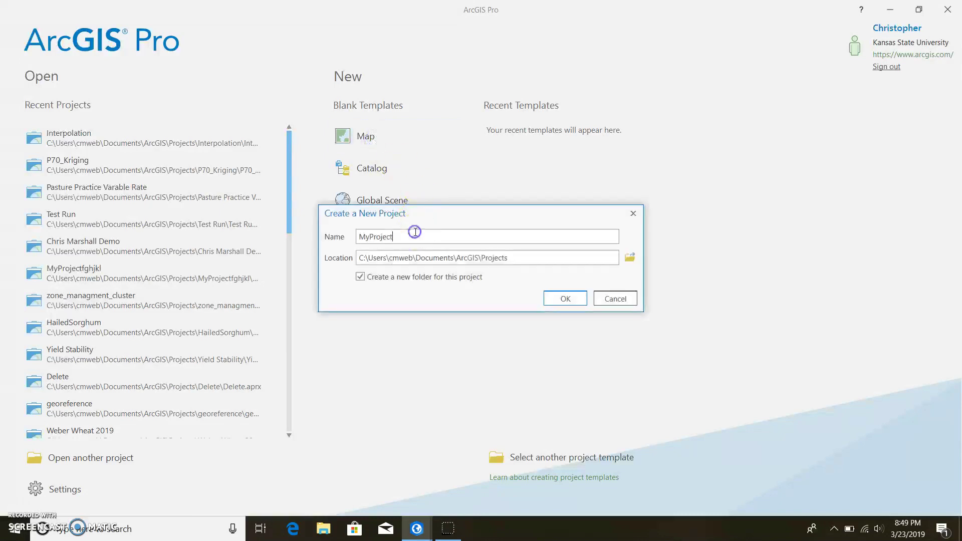
key("BackSpace")
key("BackSpace")
key("BackSpace")
key("BackSpace")
key("BackSpace")
key("BackSpace")
key("BackSpace")
key("BackSpace")
key("BackSpace")
type("Vi")
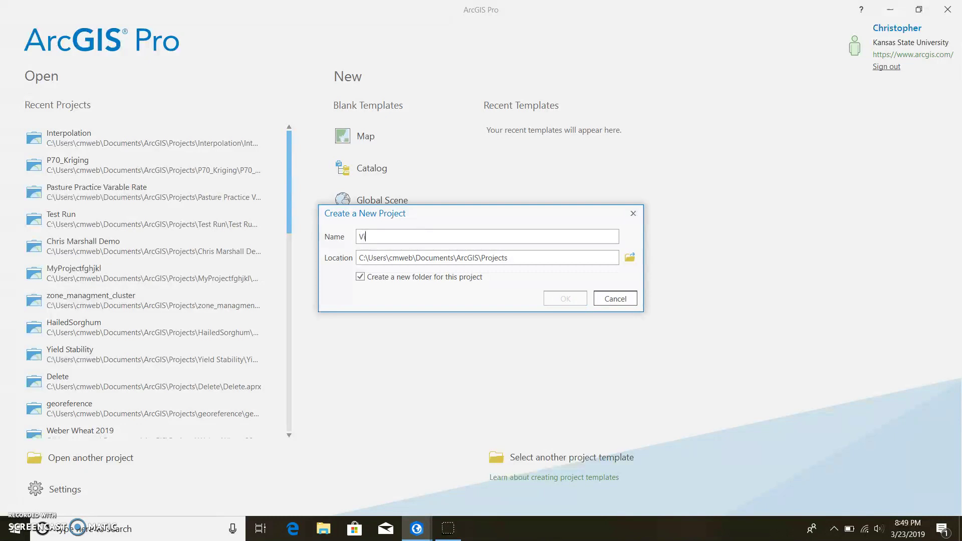
type("deo1")
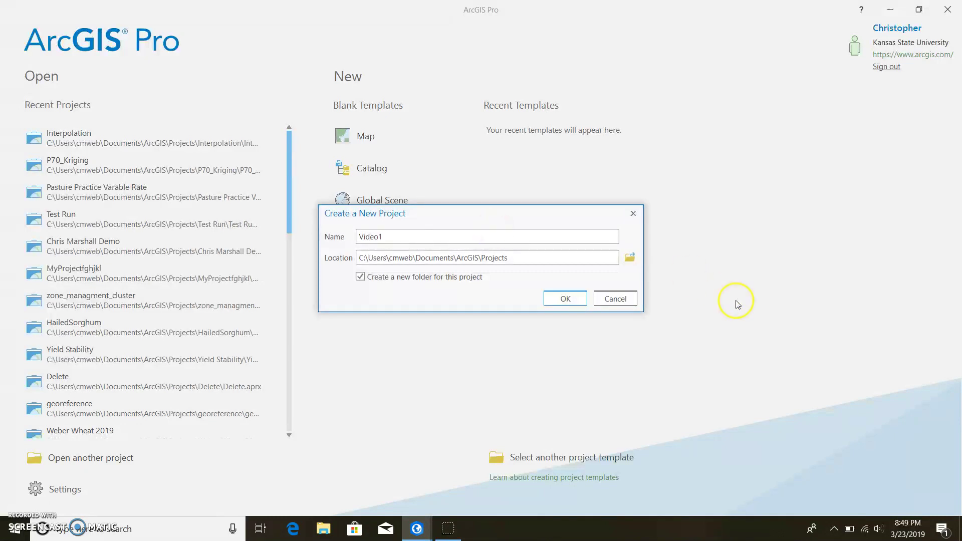
Check the available storage folders, keep the default Projects location, and create the project with its own new folder
left_click(583, 301)
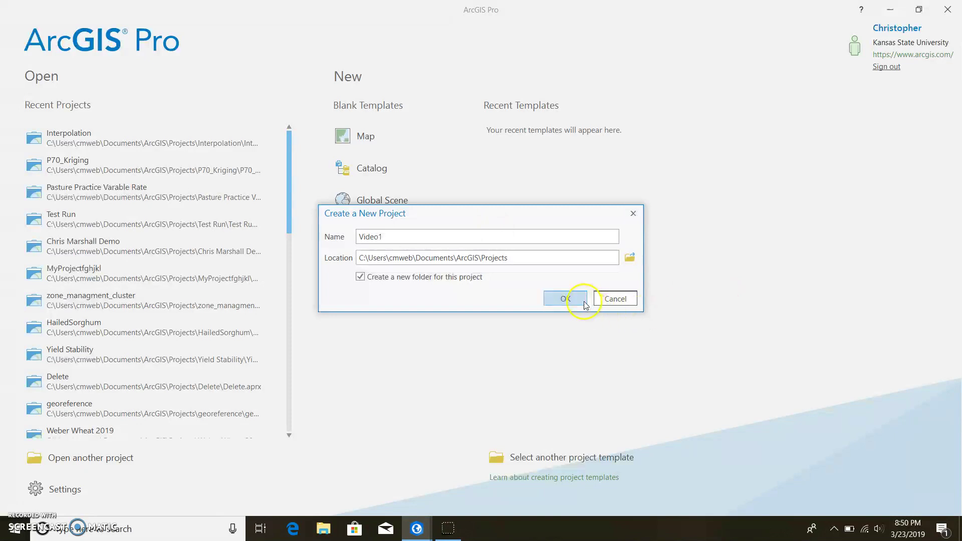
left_click(631, 260)
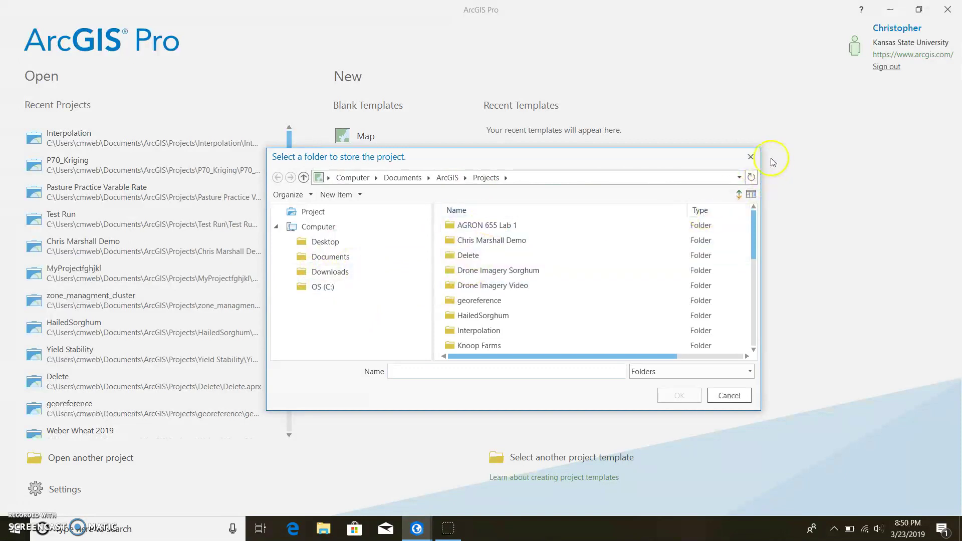
left_click(751, 159)
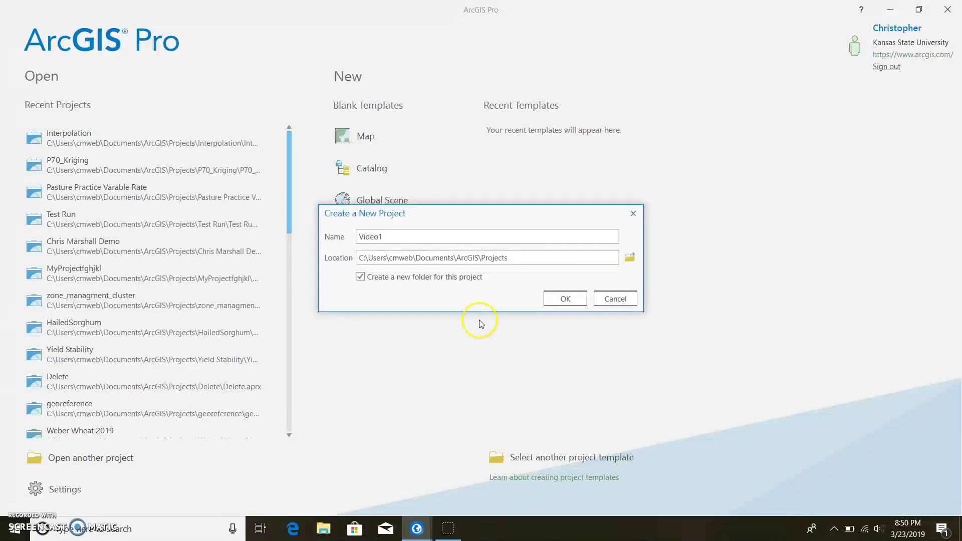
left_click(570, 297)
left_click(565, 298)
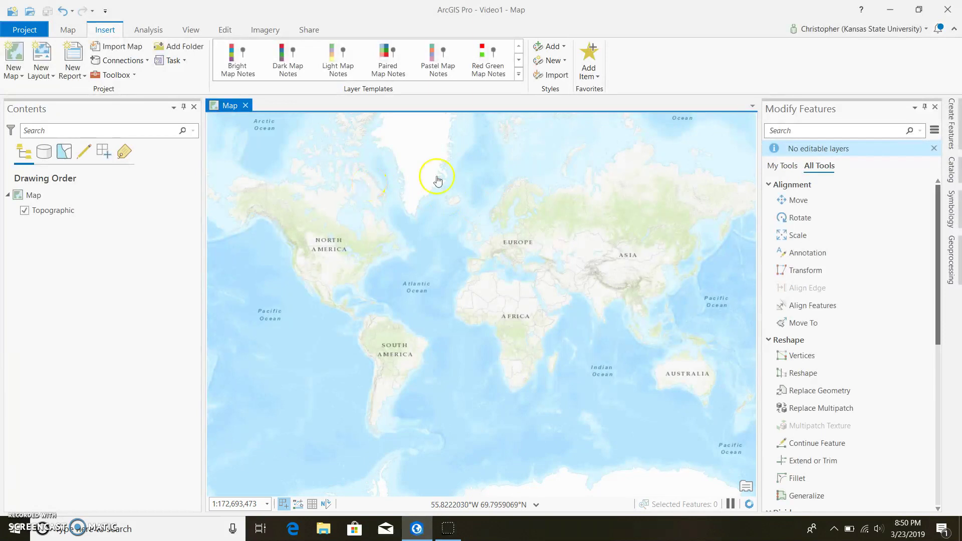
left_click(69, 31)
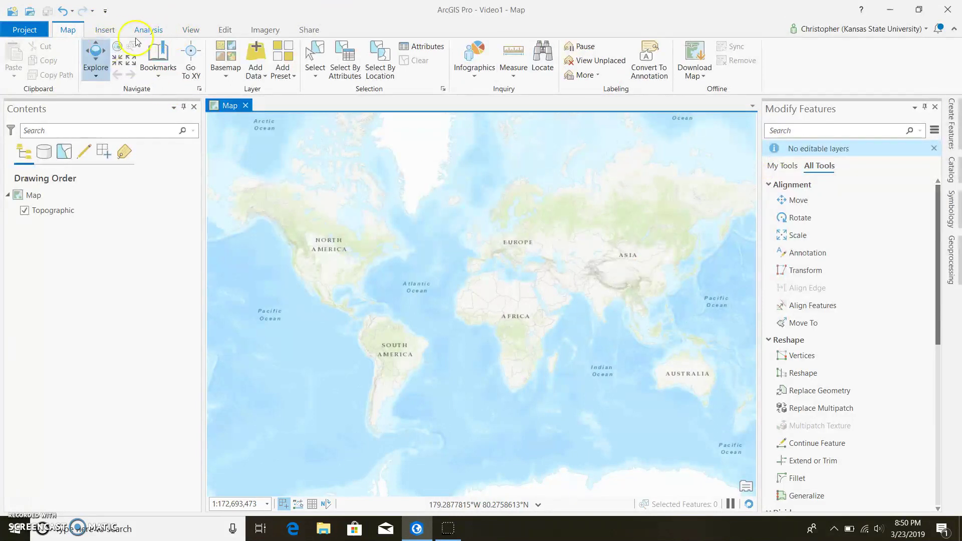
left_click(103, 31)
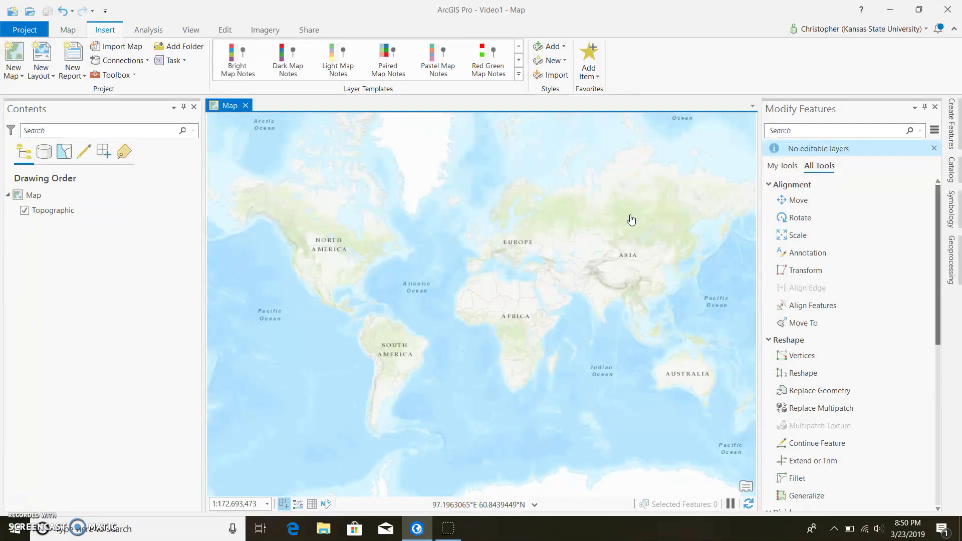
Change the map's basemap to Imagery with Labels
left_click(69, 31)
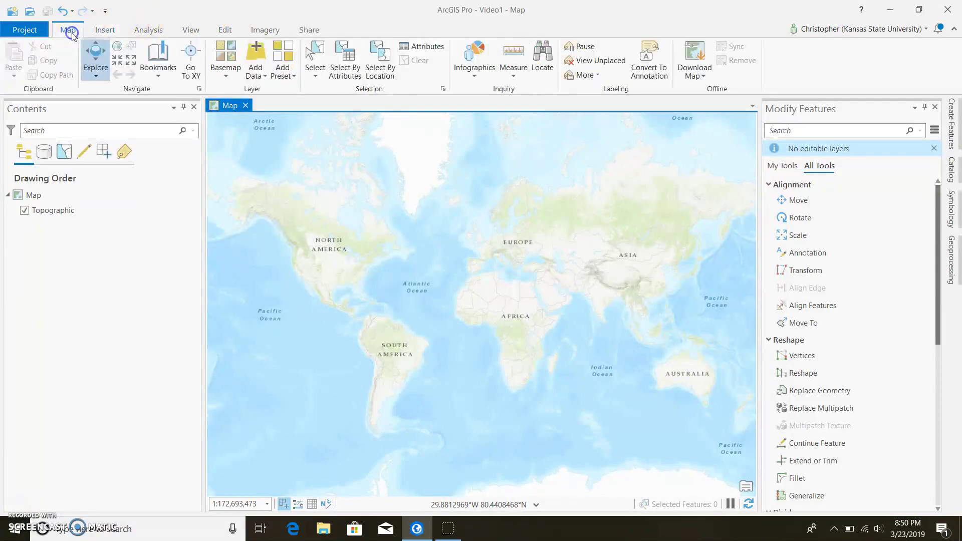
left_click(232, 71)
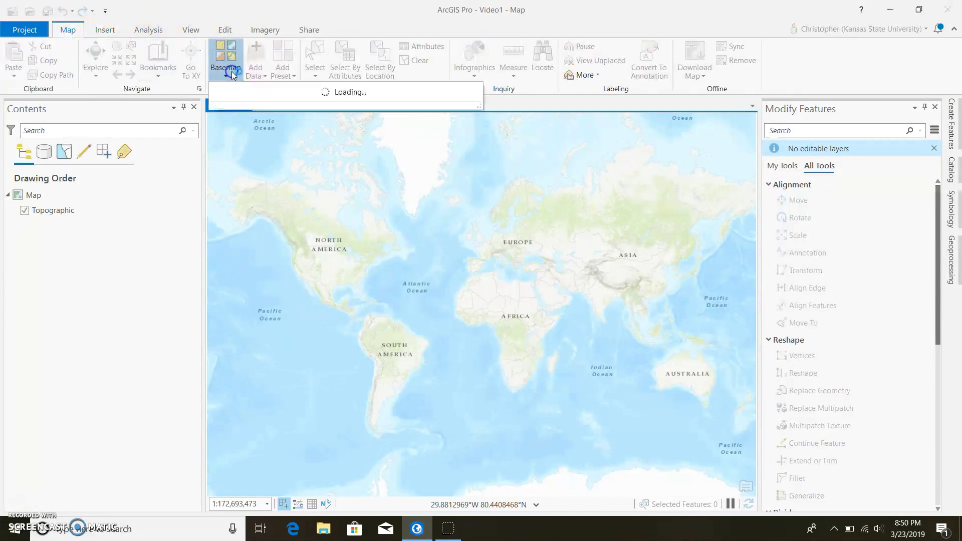
left_click(380, 122)
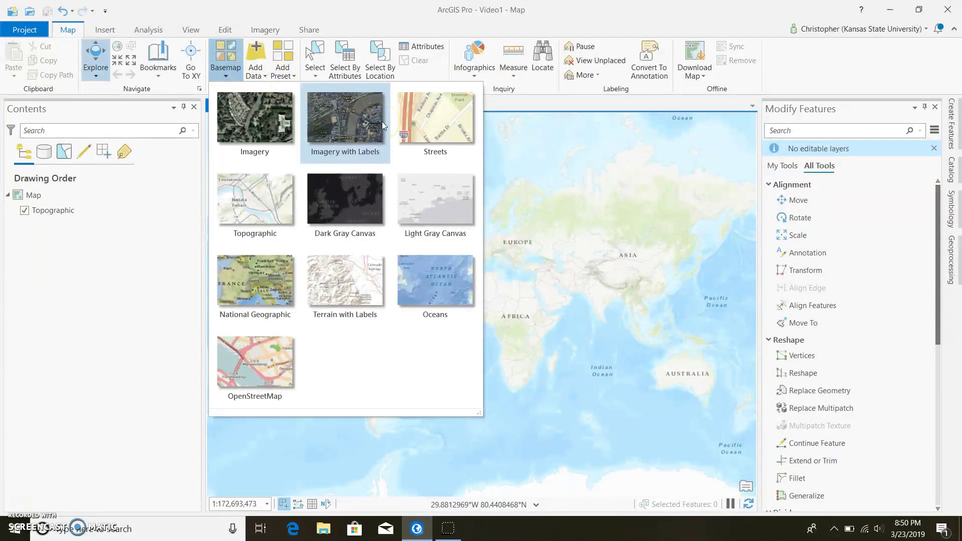
left_click(382, 122)
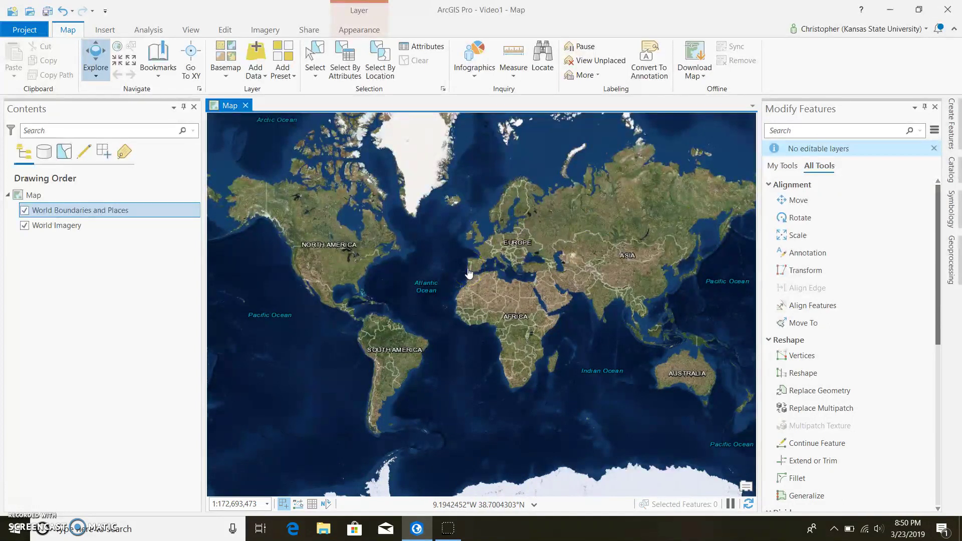
Locate Hoxie, KS, USA with the Locate tool and go to it on the map
left_click(542, 57)
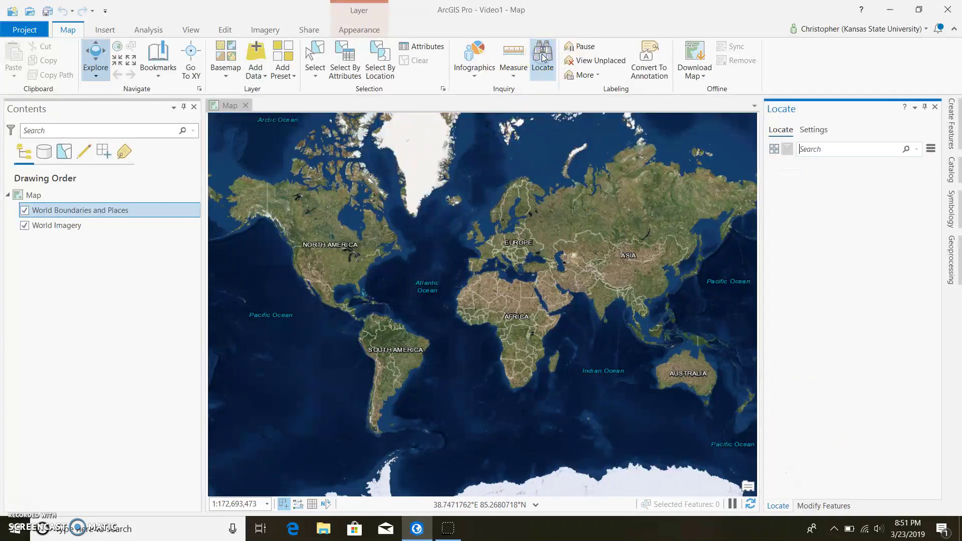
left_click(835, 149)
type("Hoxie")
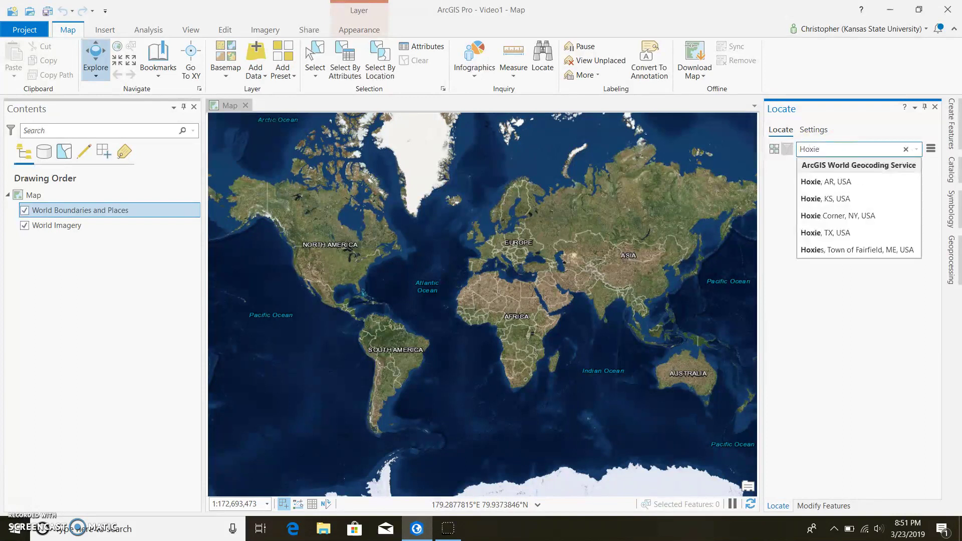
left_click(858, 195)
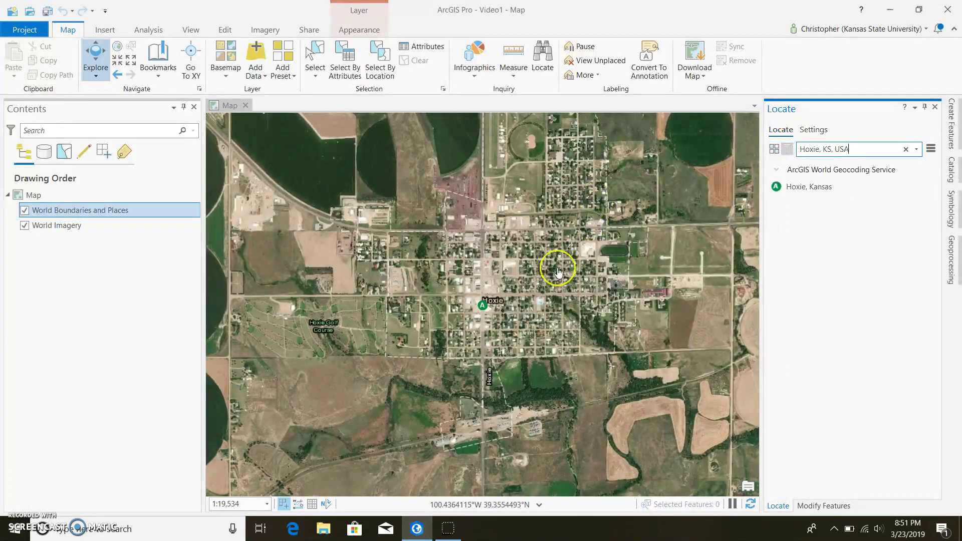
Find the tan crop field just west of the farmstead, southwest of Hoxie, and examine it up close
scroll(557, 272, "down", 3)
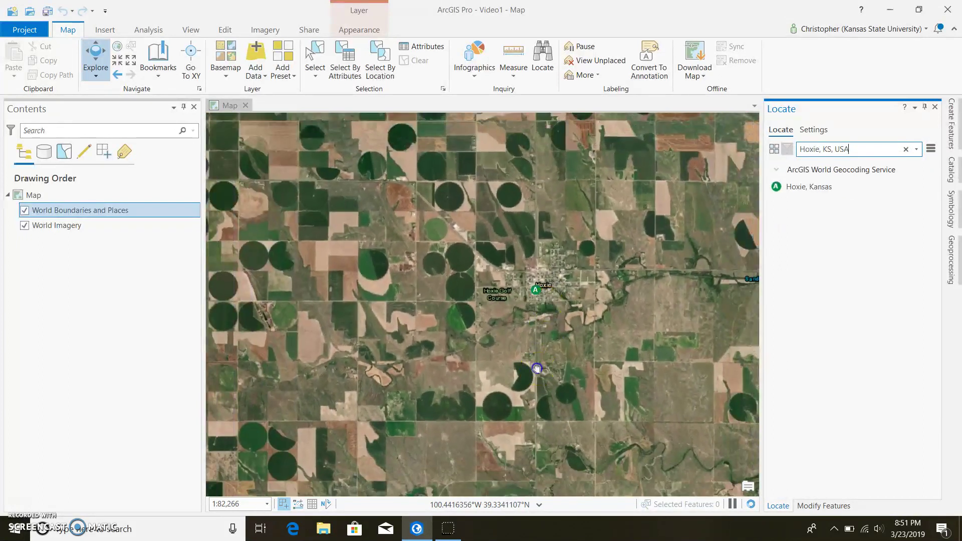
left_click_drag(537, 368, 552, 180)
left_click_drag(580, 361, 597, 184)
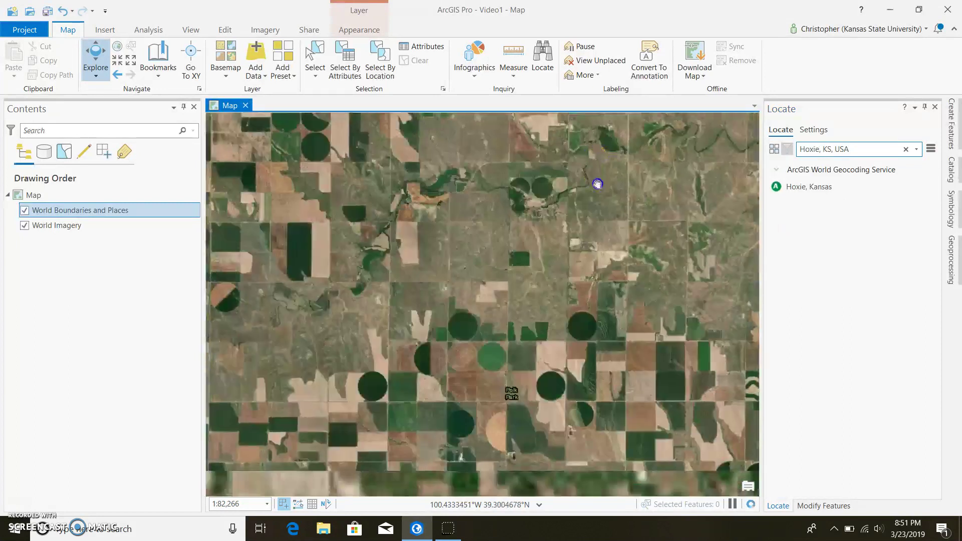
left_click_drag(558, 311, 541, 361)
scroll(481, 390, "down", 2)
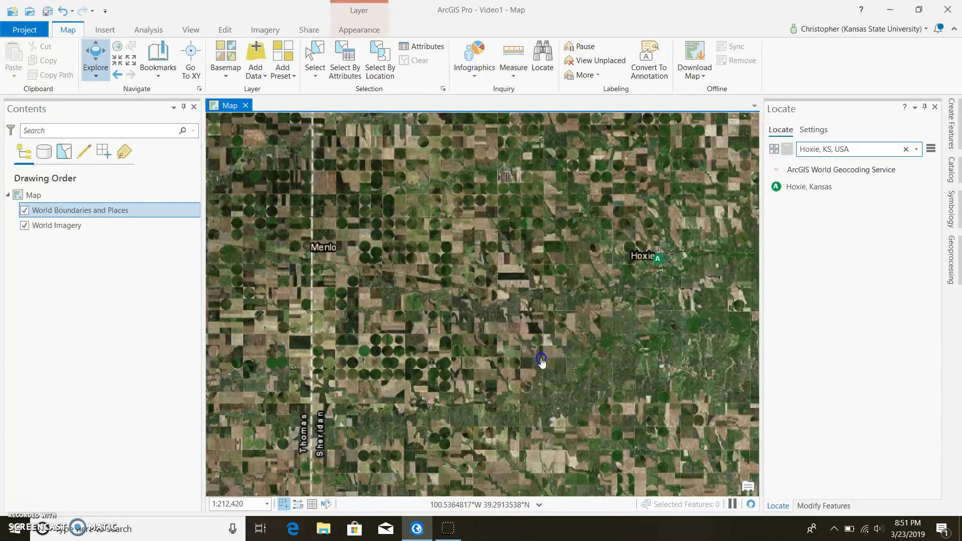
scroll(520, 343, "up", 1)
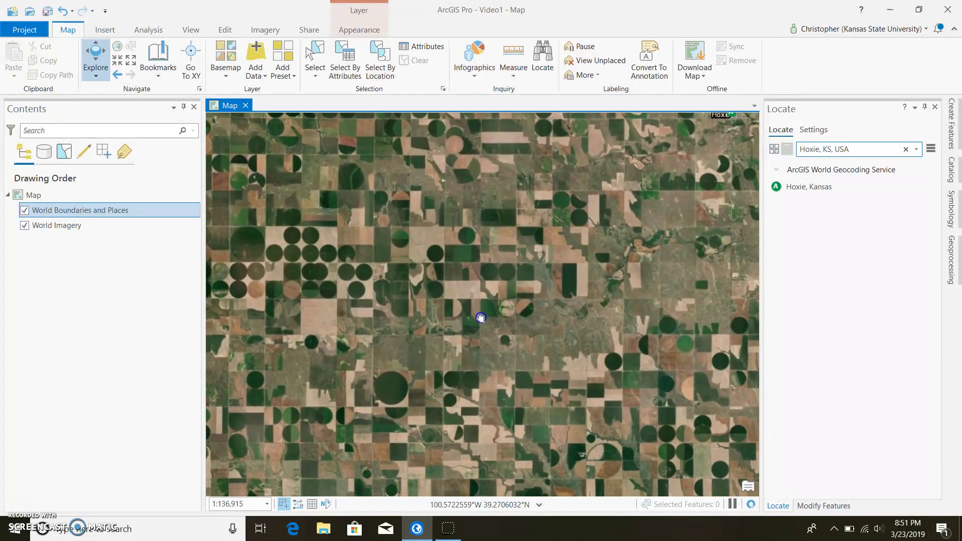
left_click_drag(480, 318, 481, 313)
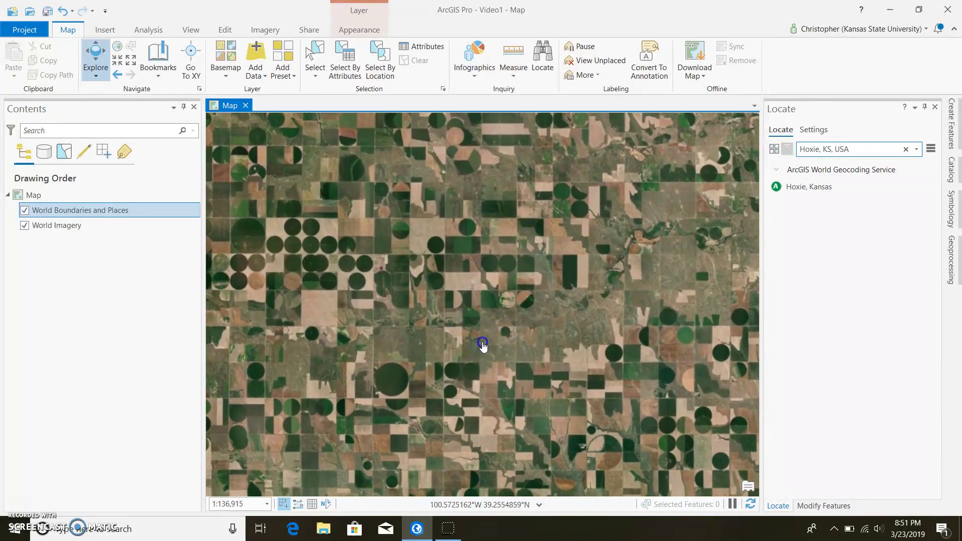
scroll(482, 271, "up", 5)
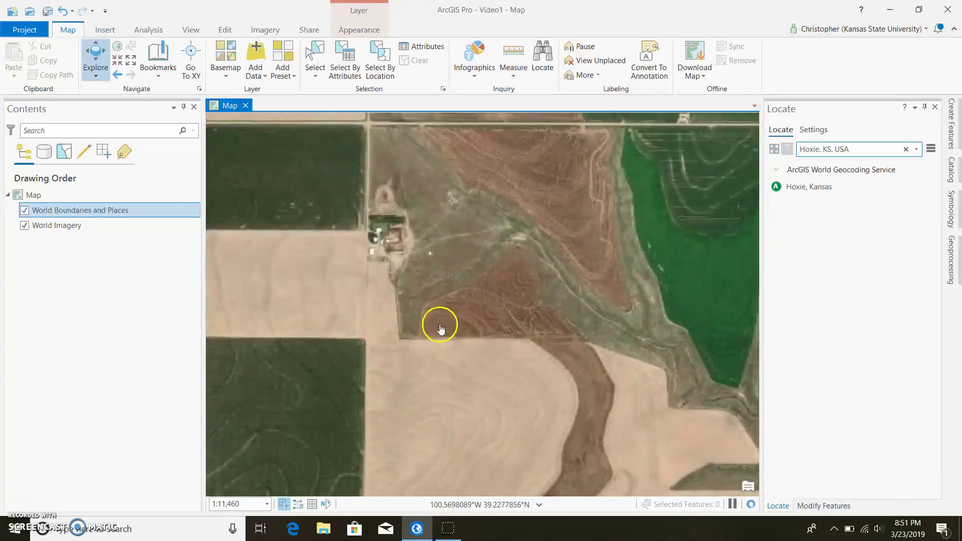
left_click_drag(602, 356, 614, 362)
left_click_drag(483, 374, 351, 367)
left_click_drag(454, 292, 422, 354)
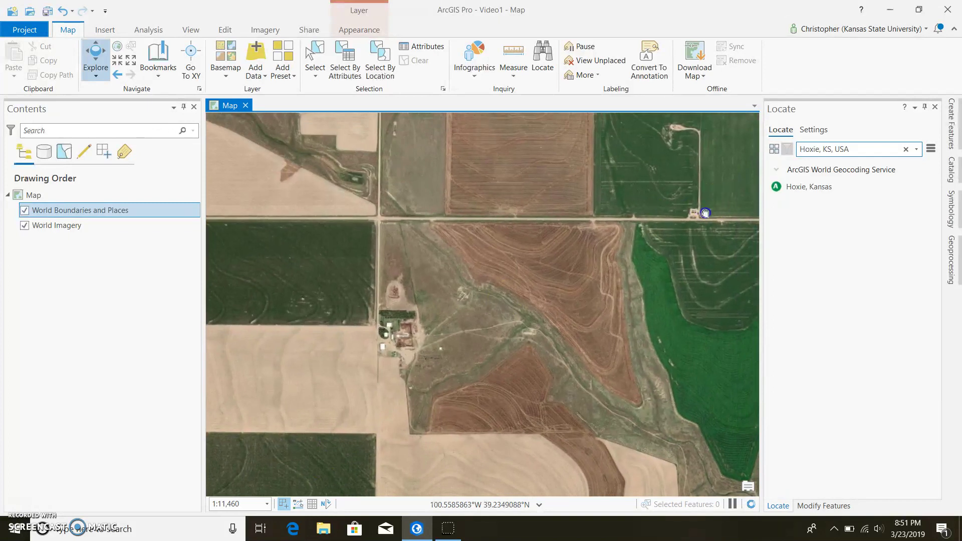
left_click_drag(701, 210, 616, 99)
left_click_drag(457, 325, 705, 378)
left_click_drag(464, 376, 507, 315)
scroll(502, 293, "up", 3)
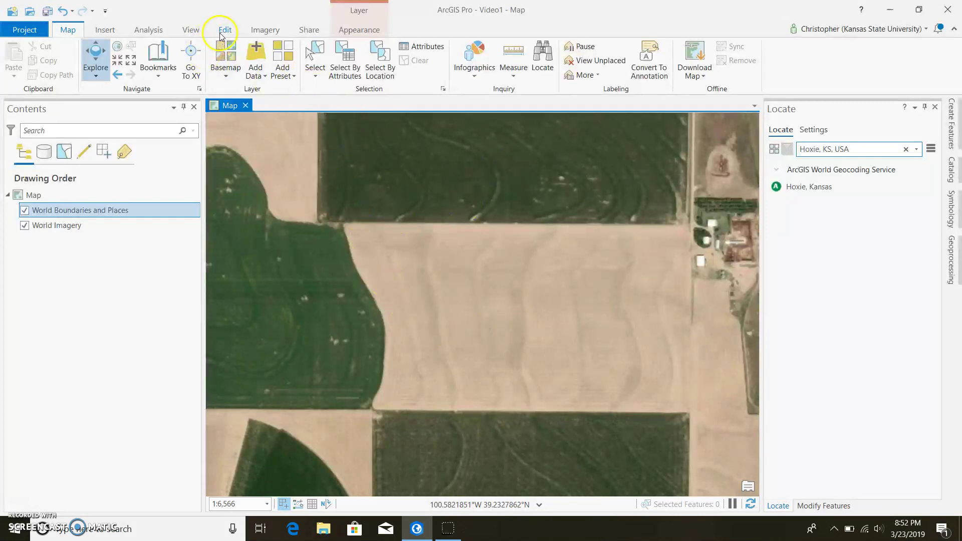
Start creating a new feature class in the project's Video1.gdb geodatabase
left_click(950, 173)
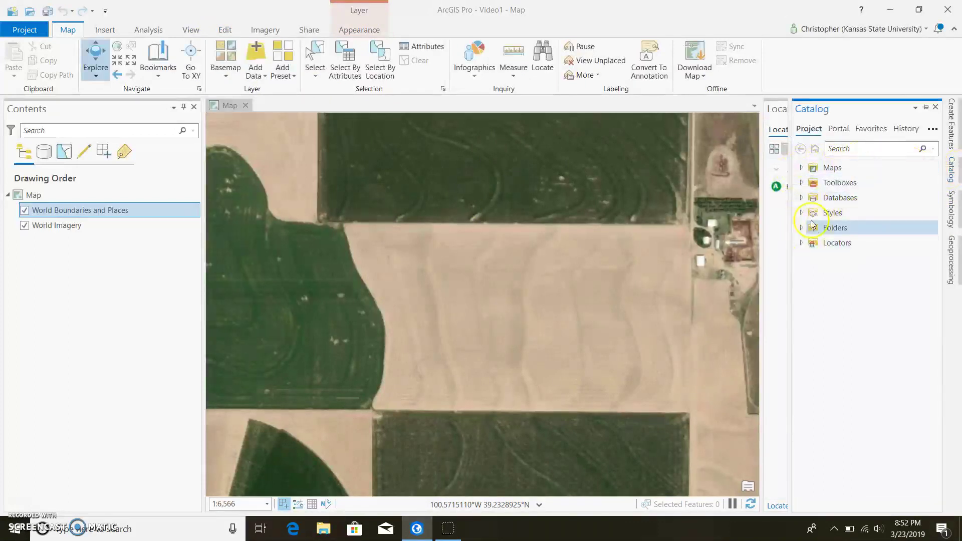
left_click(801, 199)
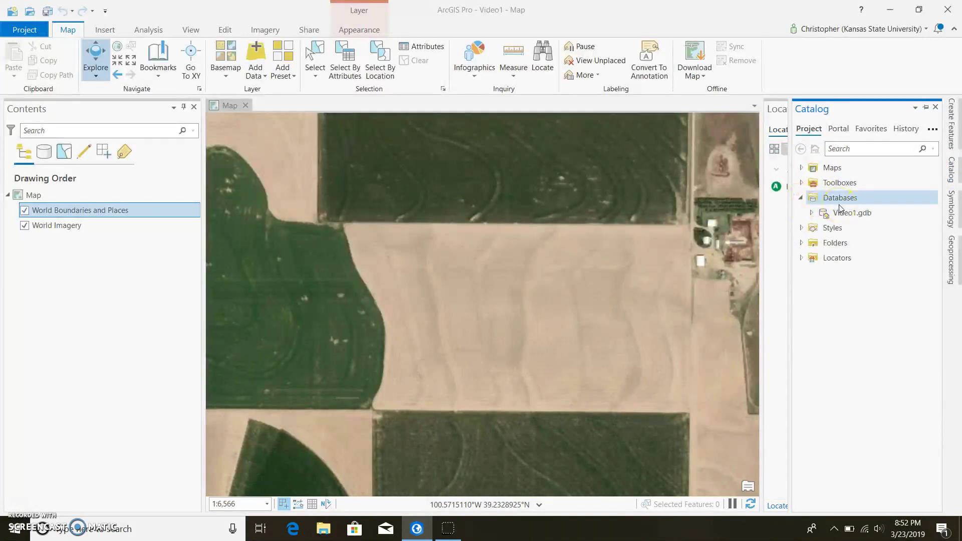
left_click(846, 219)
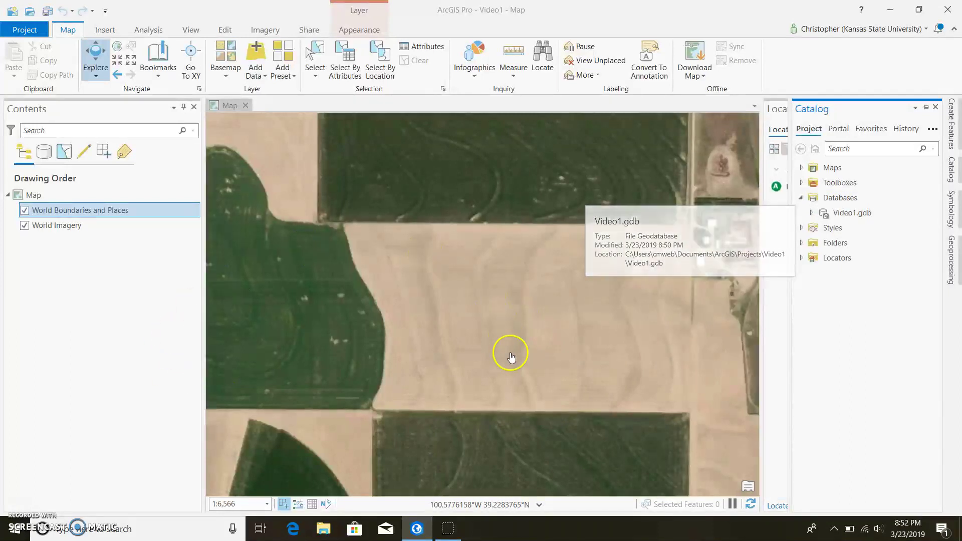
right_click(855, 214)
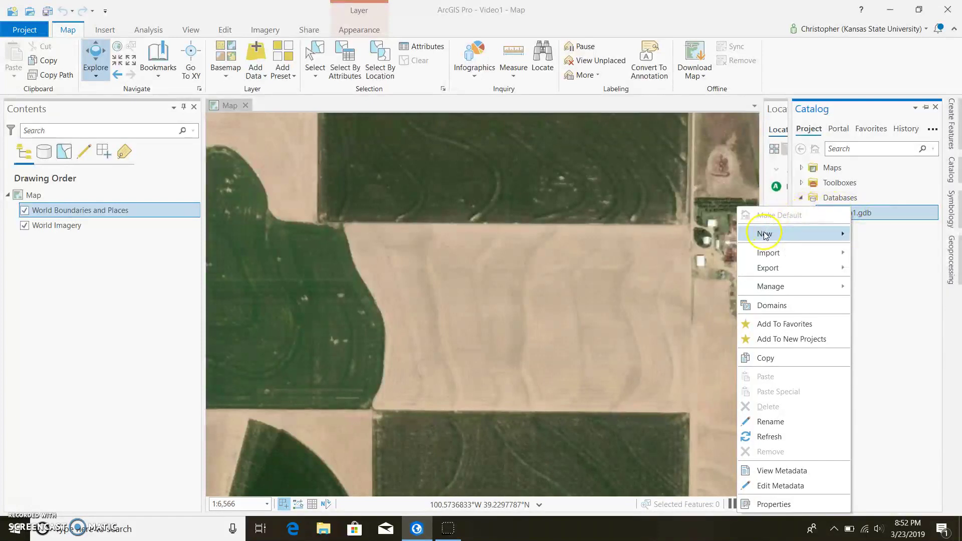
mouse_move(765, 235)
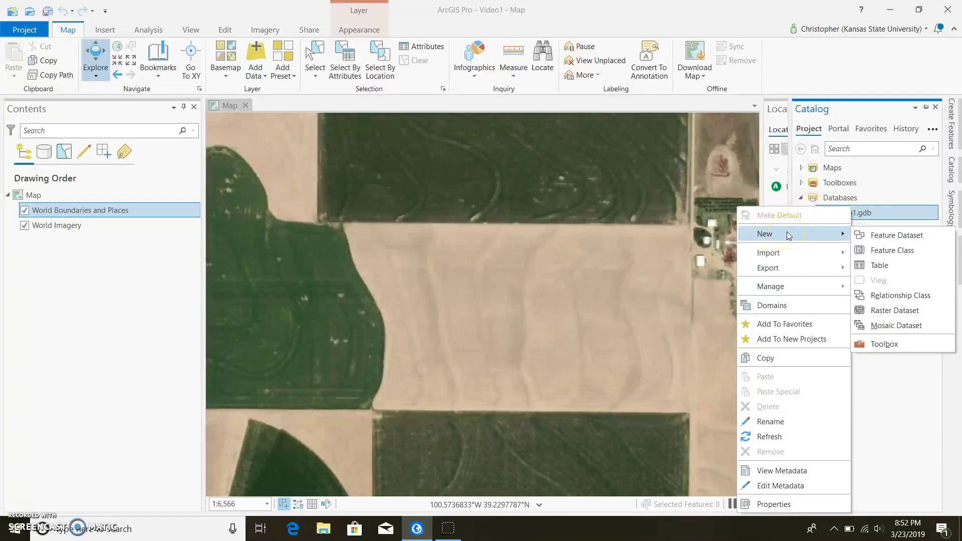
left_click(902, 251)
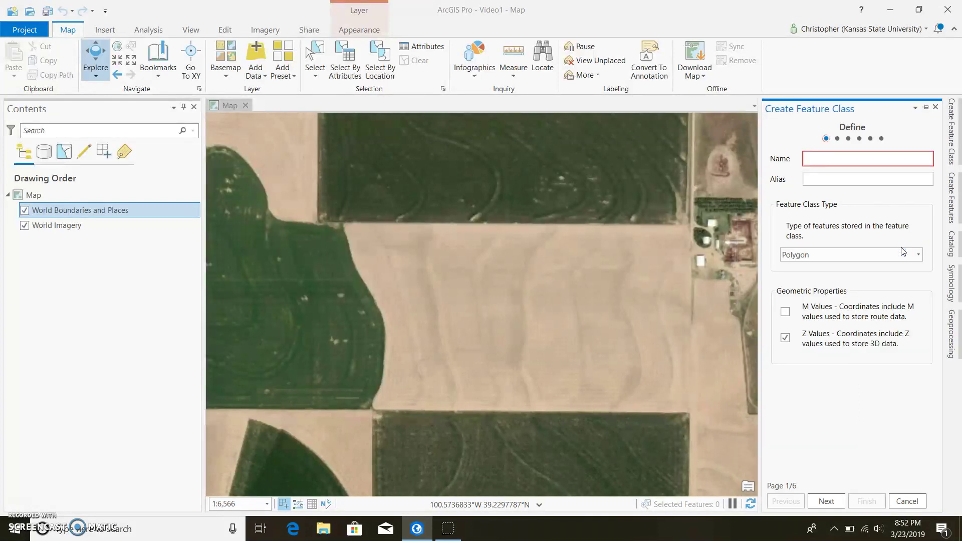
Name the feature class FBoundary, keep the Polygon type, and proceed without extra fields to the spatial reference settings
left_click(839, 159)
type("Fid")
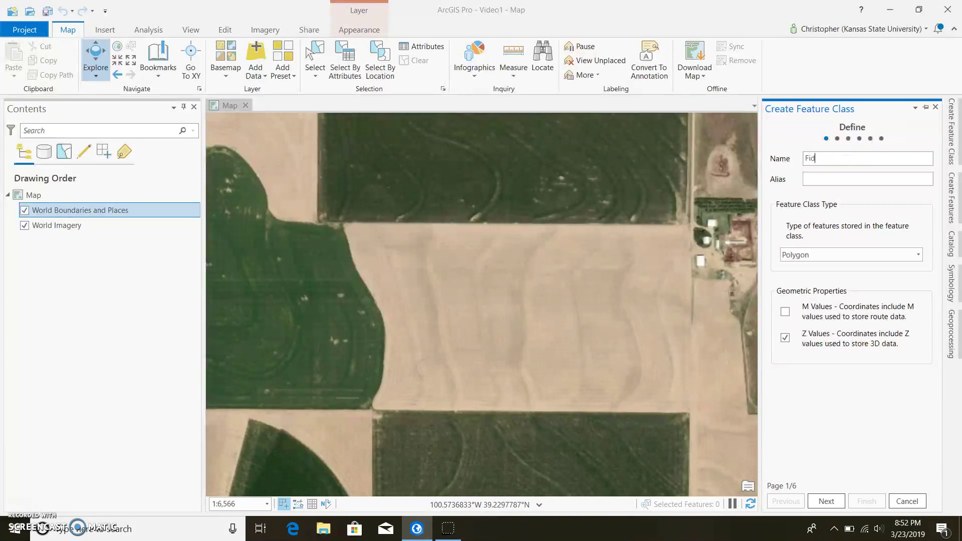
key("BackSpace")
key("BackSpace")
key("BackSpace")
type("F")
left_click(824, 509)
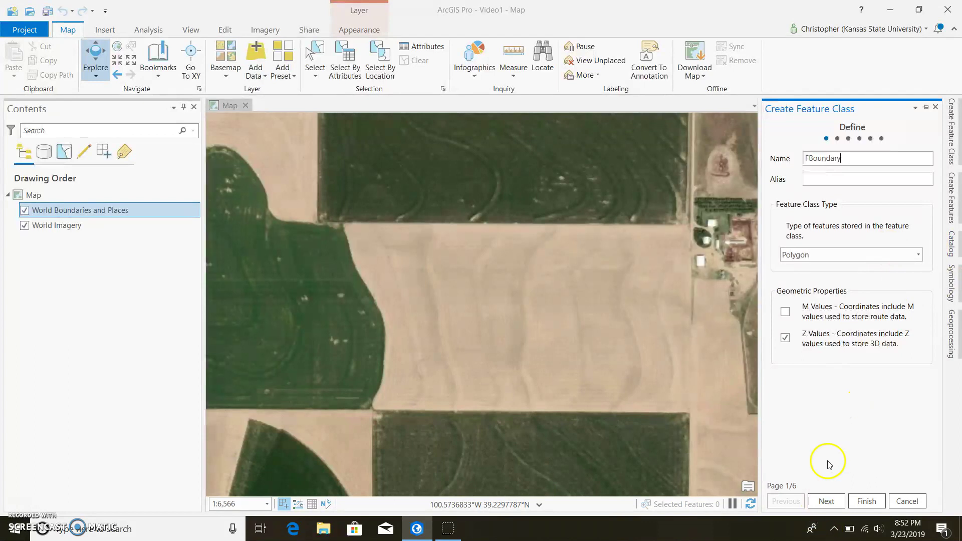
left_click(924, 256)
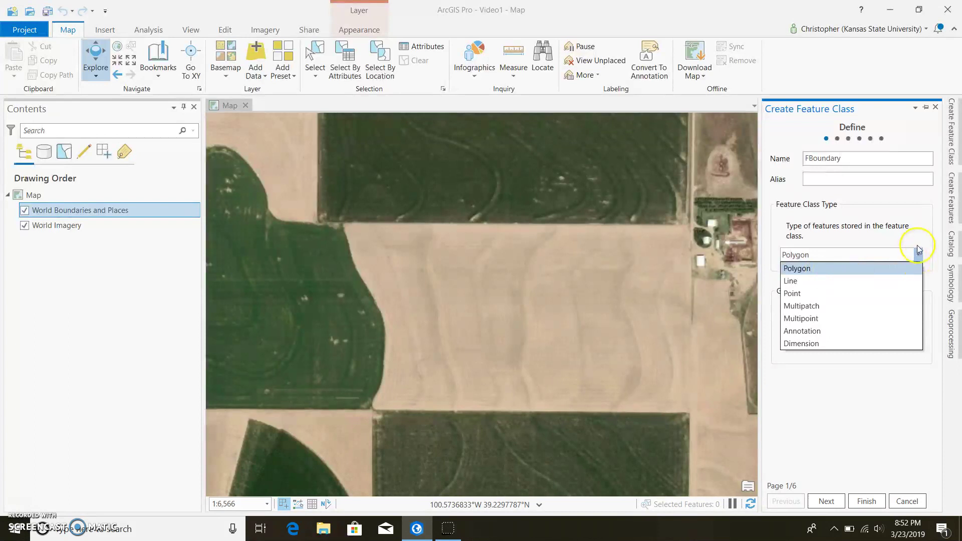
left_click(919, 249)
left_click(829, 501)
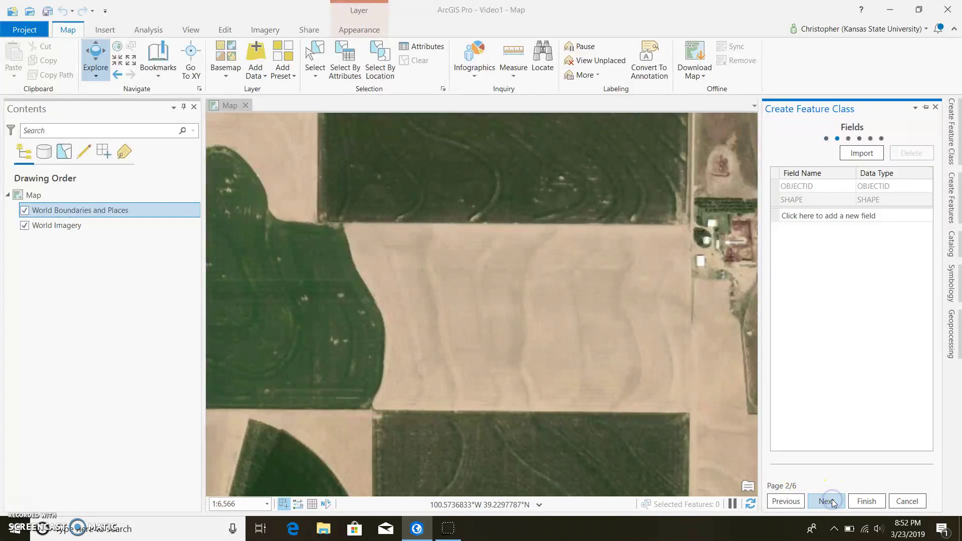
left_click(833, 503)
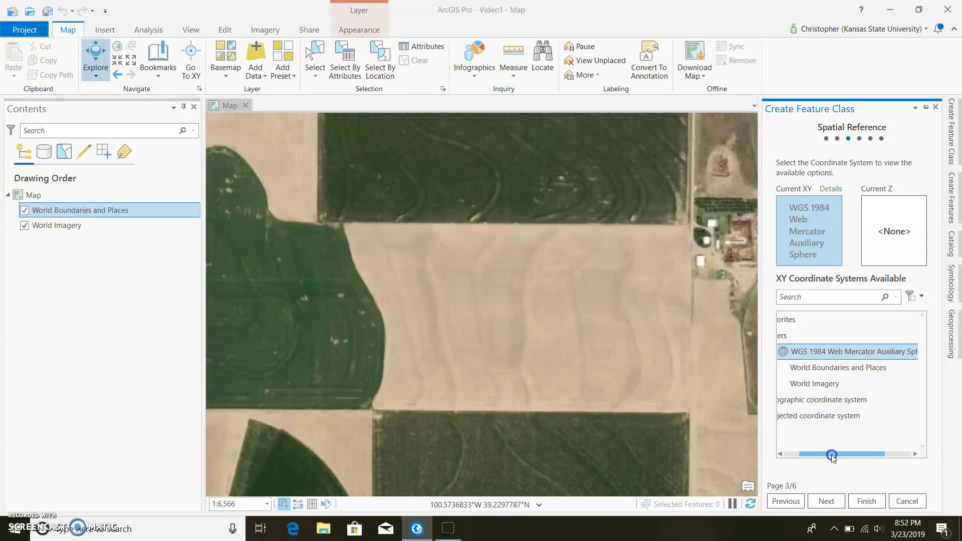
Set the feature class's XY coordinate system to GCS WGS 1984 from the favorite coordinate systems
left_click_drag(831, 455, 780, 457)
left_click(784, 321)
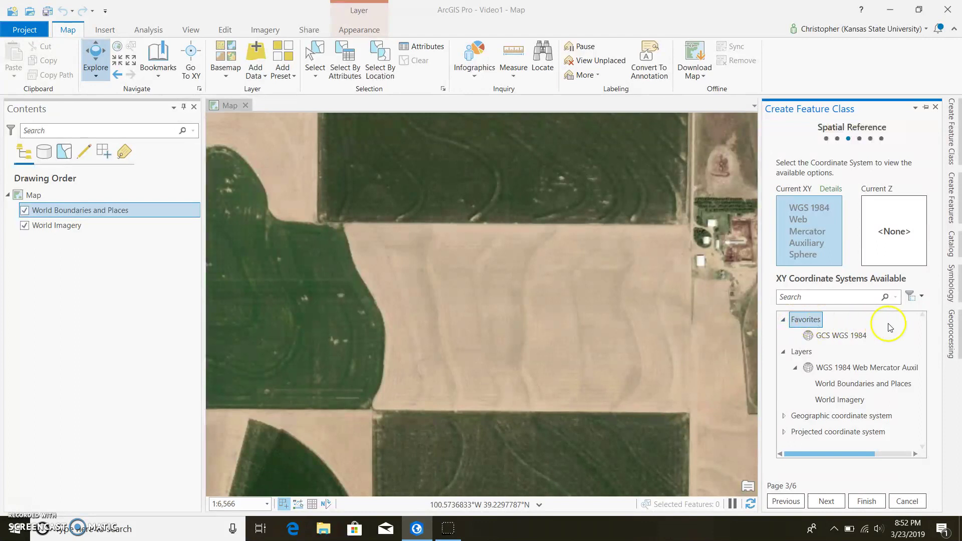
left_click(839, 337)
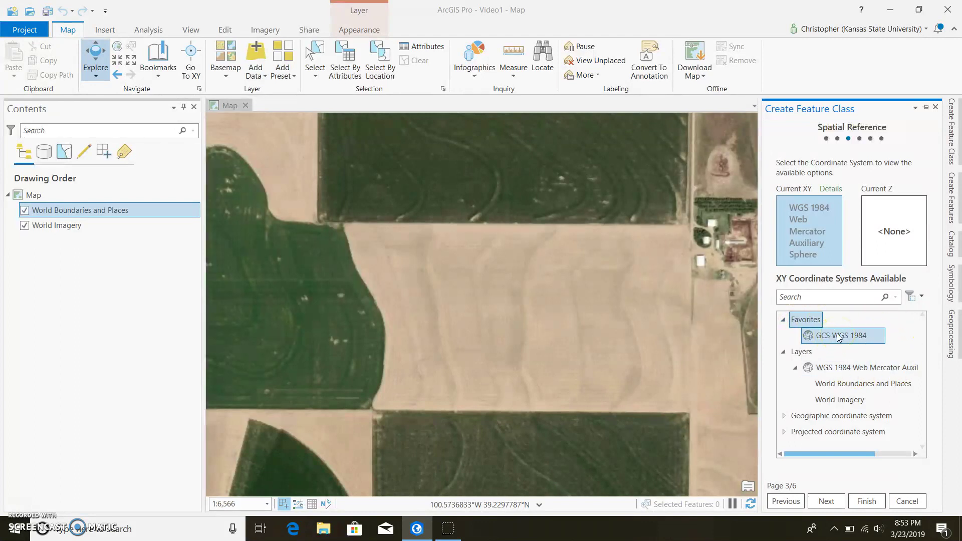
right_click(839, 337)
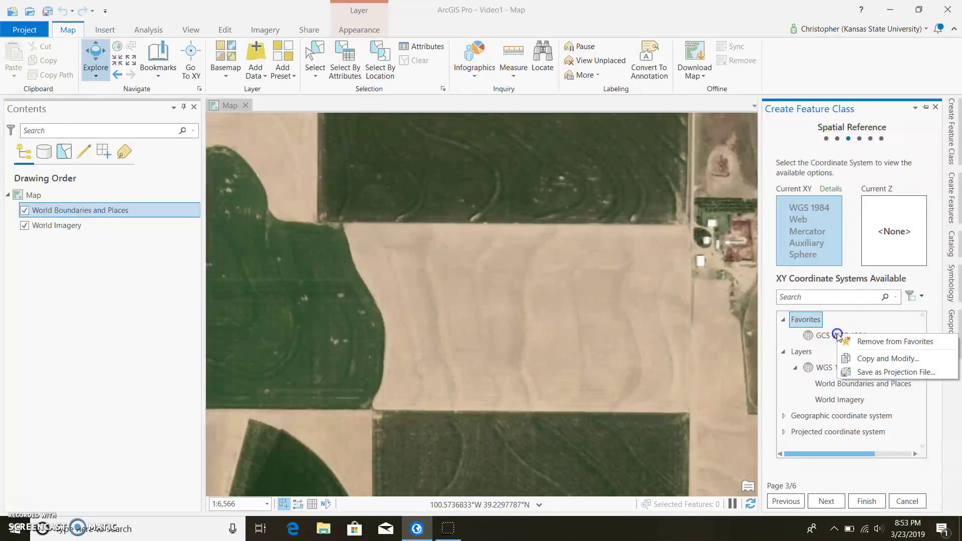
left_click(838, 338)
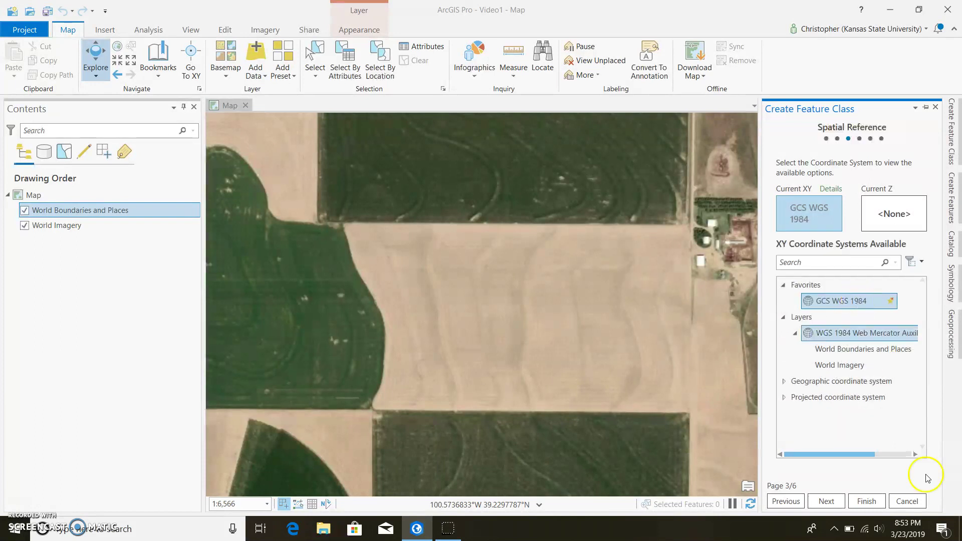
Accept the default tolerance, resolution and remaining settings, finish creating the feature class, and close the Locate pane
left_click(826, 502)
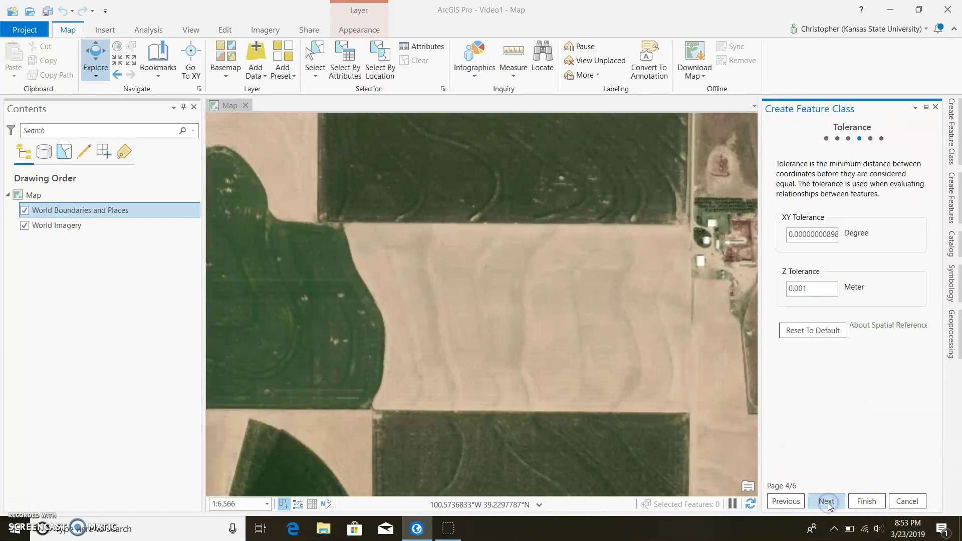
left_click(829, 501)
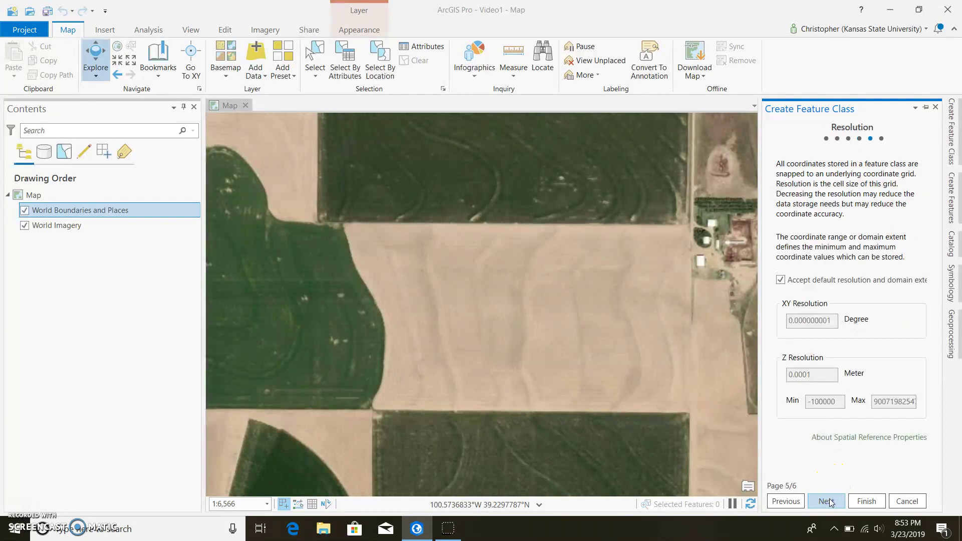
left_click(829, 499)
left_click(870, 501)
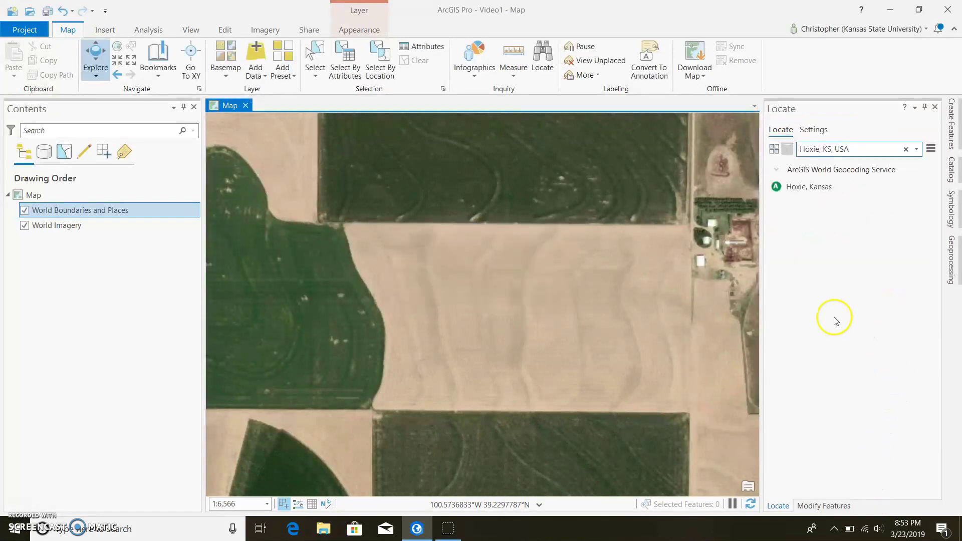
left_click(935, 107)
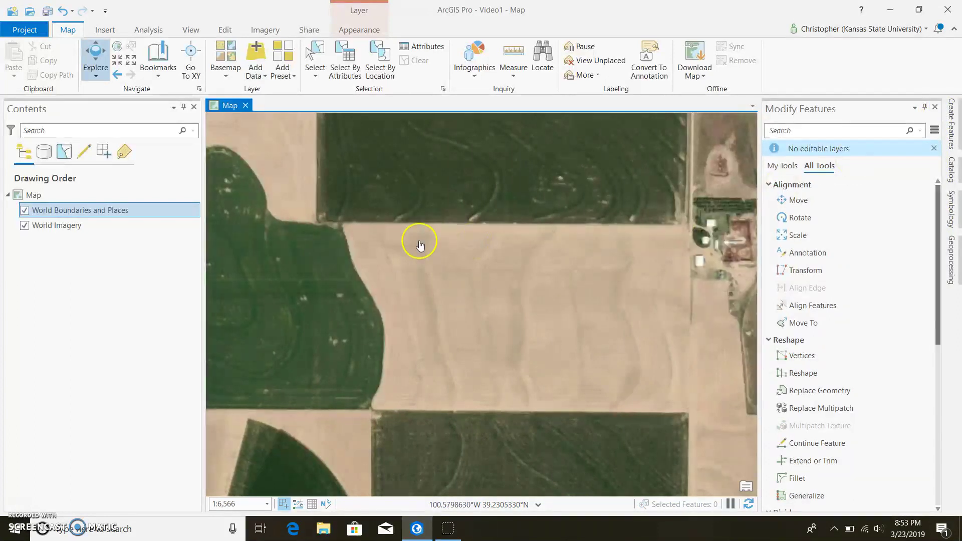
Add the FBoundary feature class from the Video1.gdb geodatabase to the current map
left_click(77, 228, "ctrl")
left_click(99, 210)
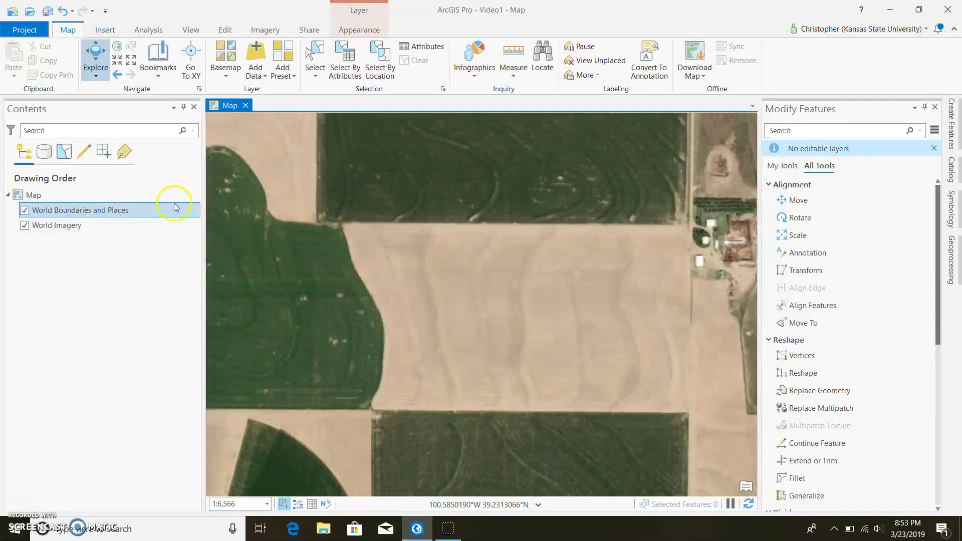
left_click(953, 167)
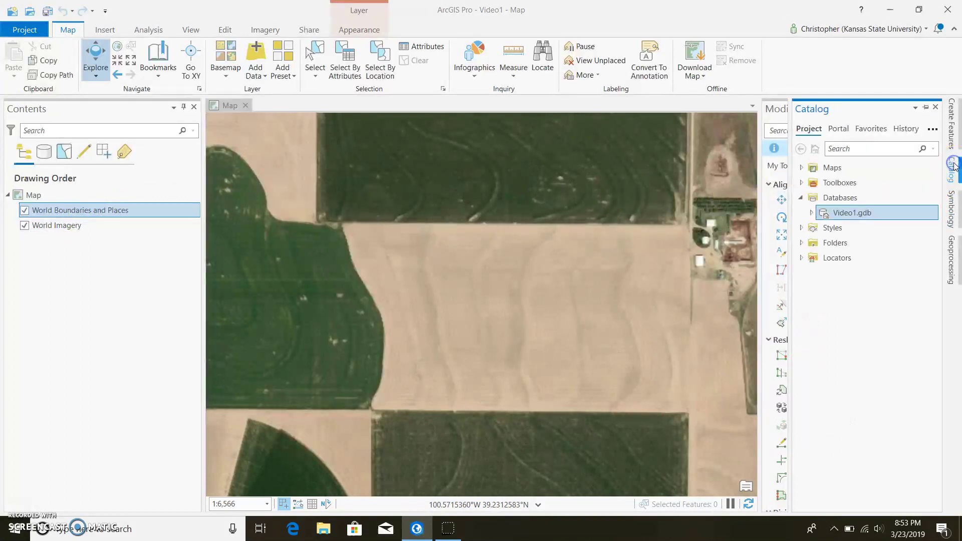
left_click(812, 213)
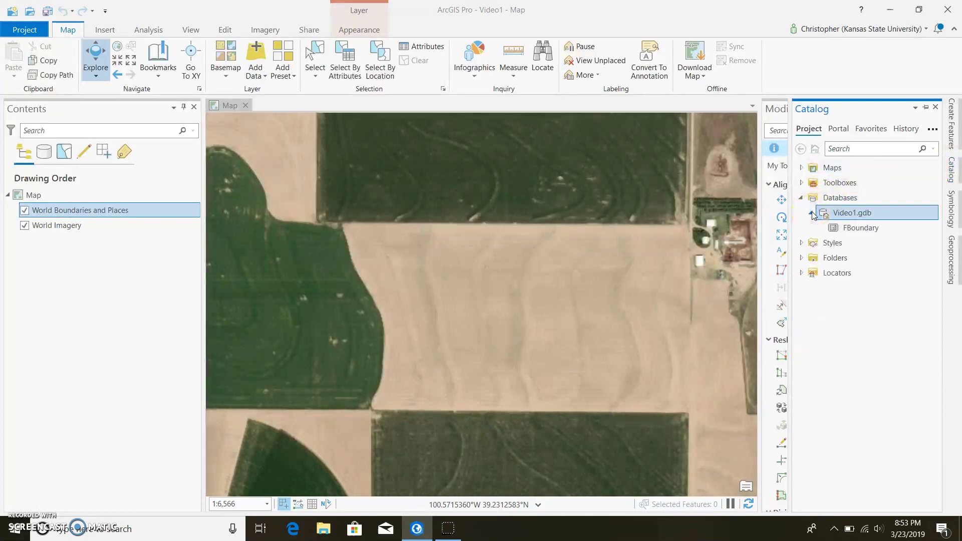
left_click(858, 229)
right_click(858, 228)
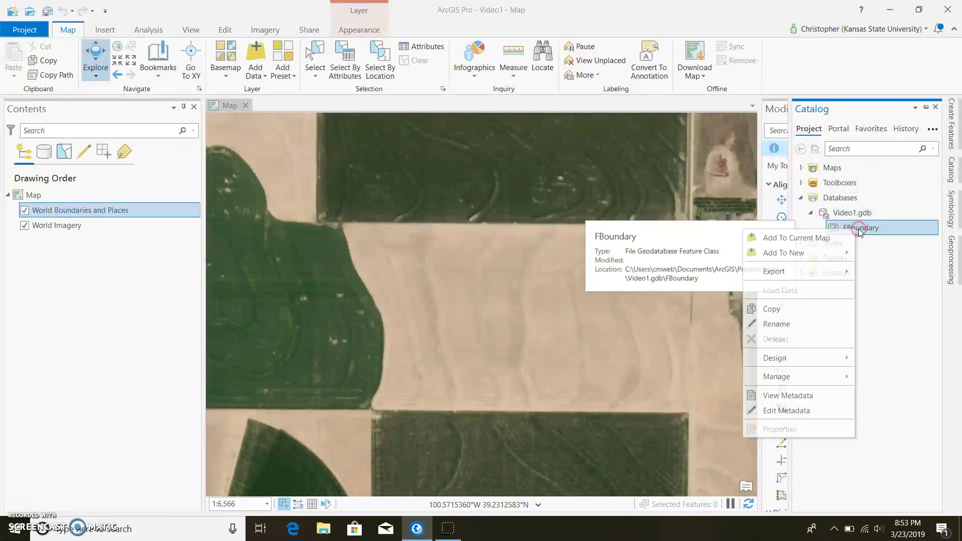
left_click(817, 238)
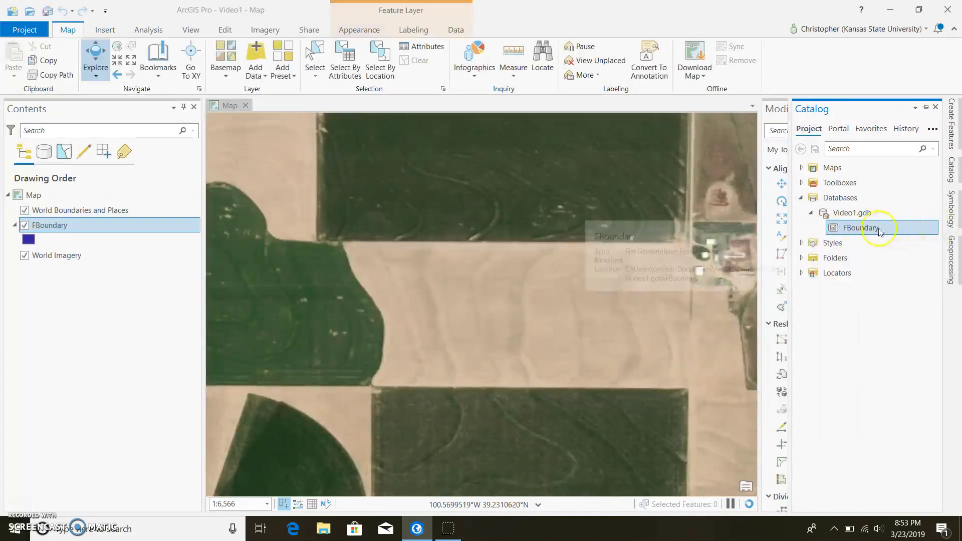
left_click_drag(877, 228, 853, 229)
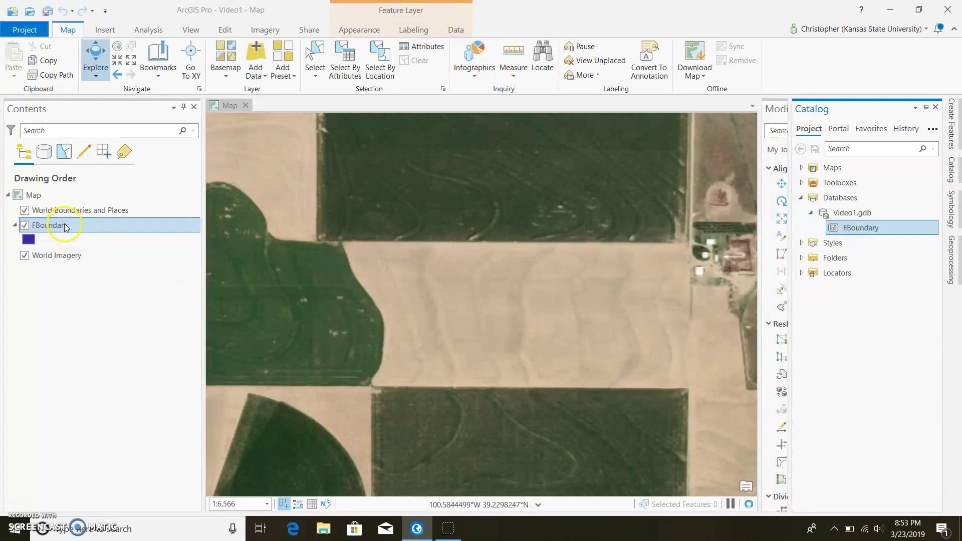
Start a new polygon feature in the FBoundary layer with the Polygon construction tool
left_click(56, 254)
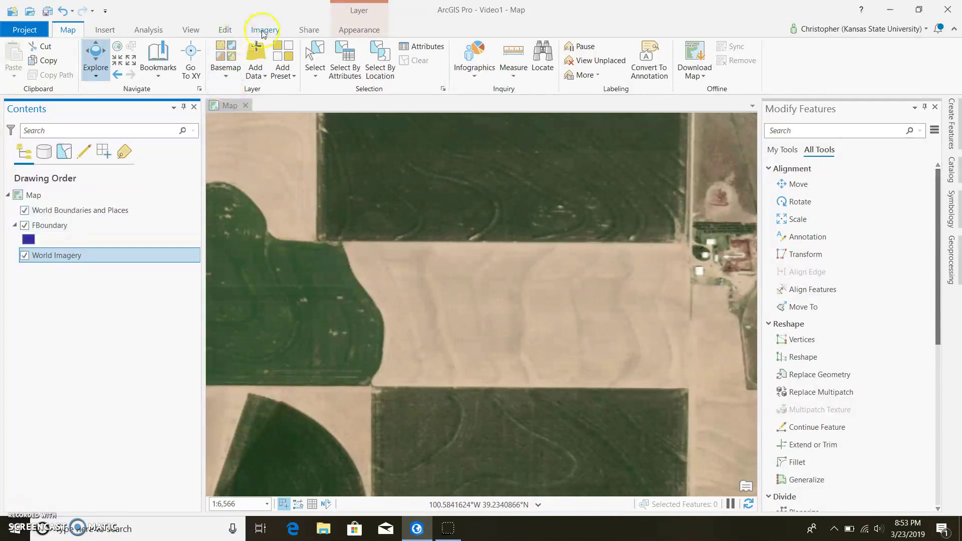
left_click(226, 32)
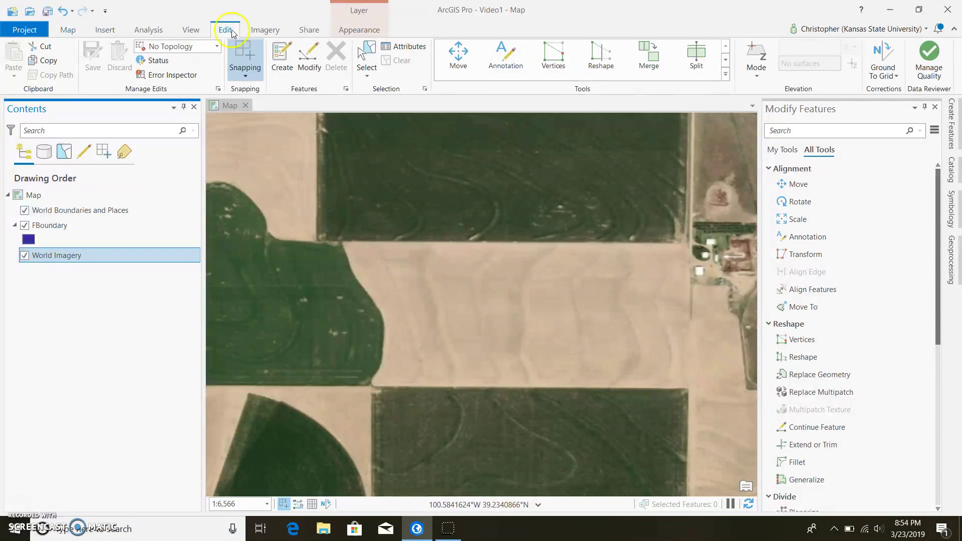
left_click(282, 54)
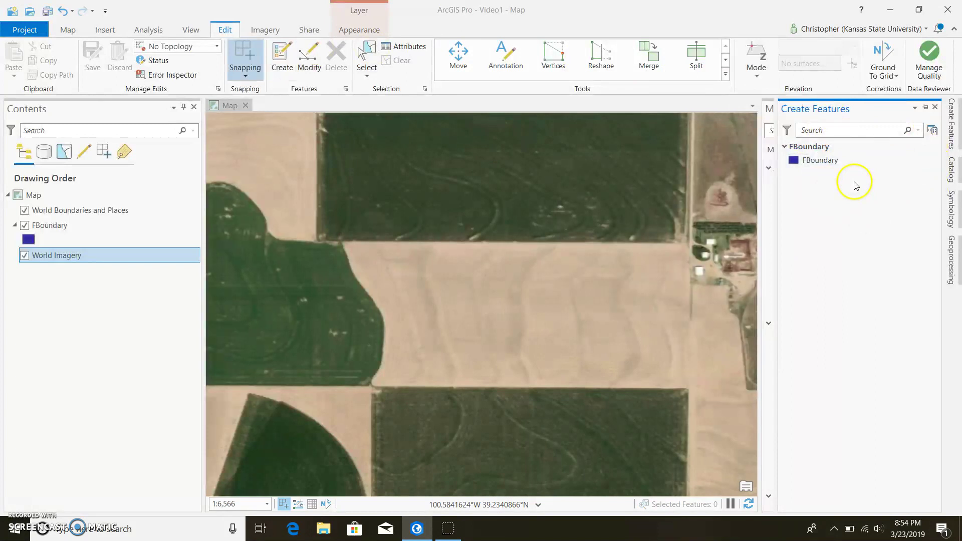
left_click(831, 159)
left_click(799, 186)
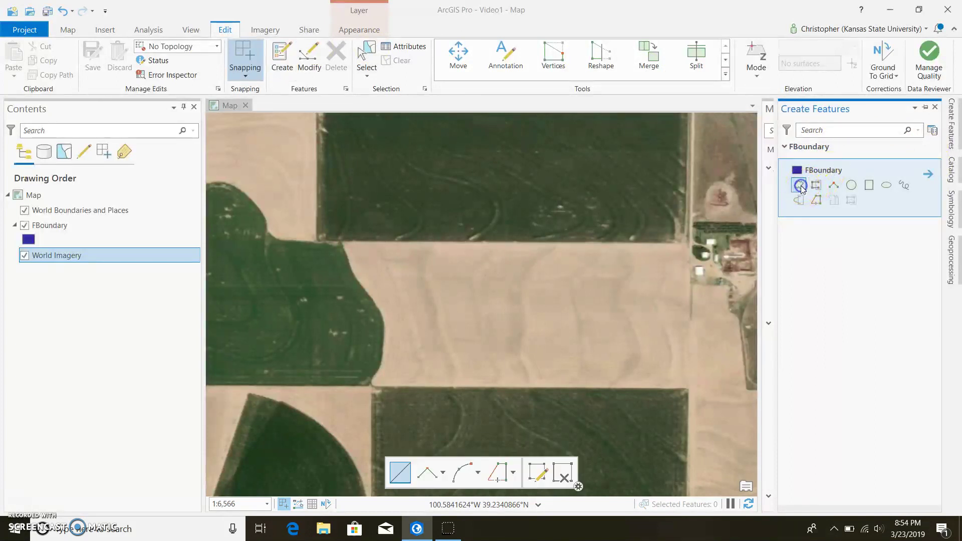
left_click(580, 254)
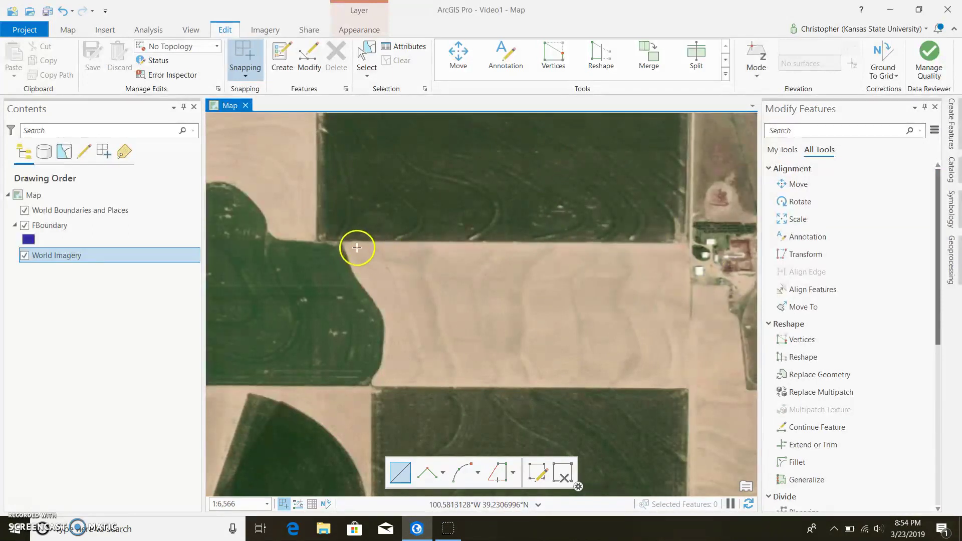
Trace the tan field's northern edge with vertices from its northwest corner to its northeast corner beside the farmstead
left_click(343, 242)
left_click(382, 243)
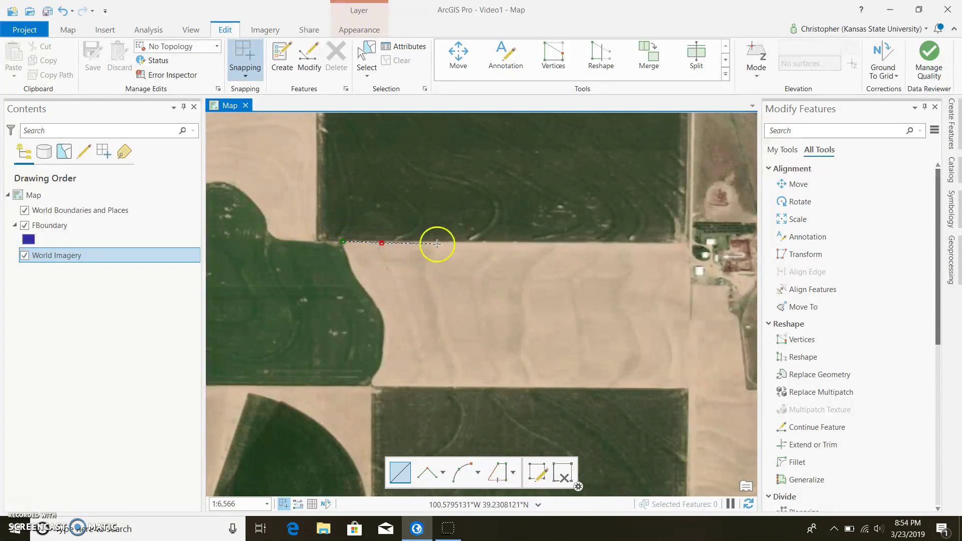
left_click(467, 241)
left_click(540, 241)
left_click(600, 241)
left_click(657, 241)
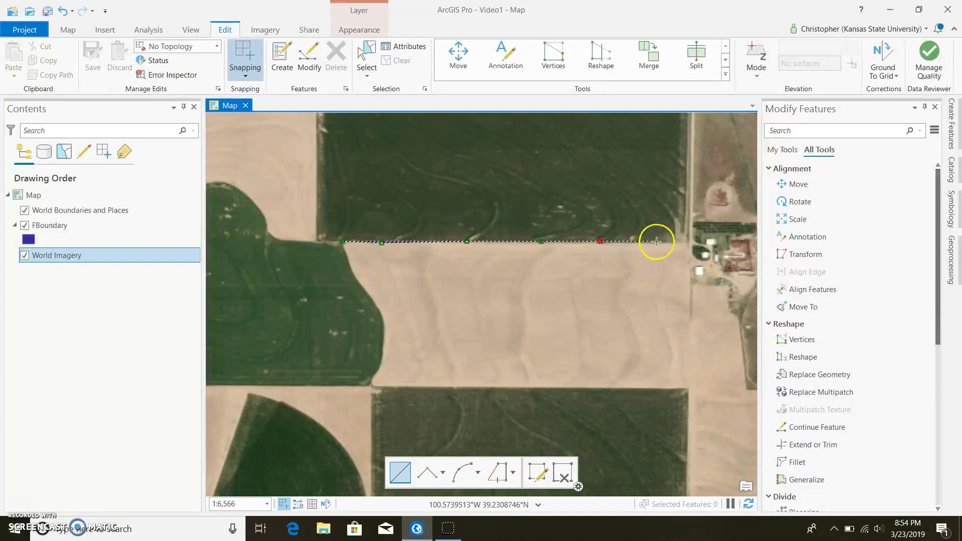
left_click(686, 242)
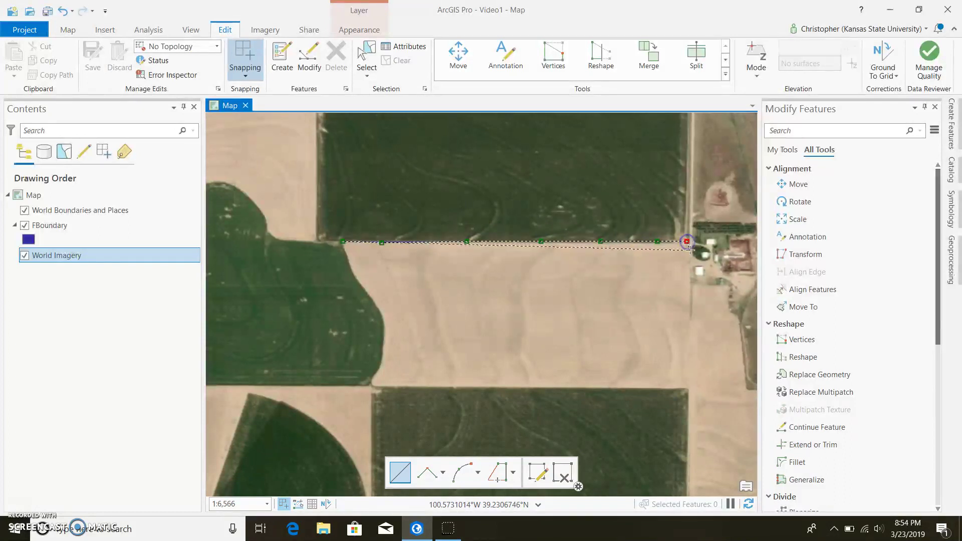
Continue the boundary polygon along the field's eastern edge down to its southeast corner
left_click(690, 261)
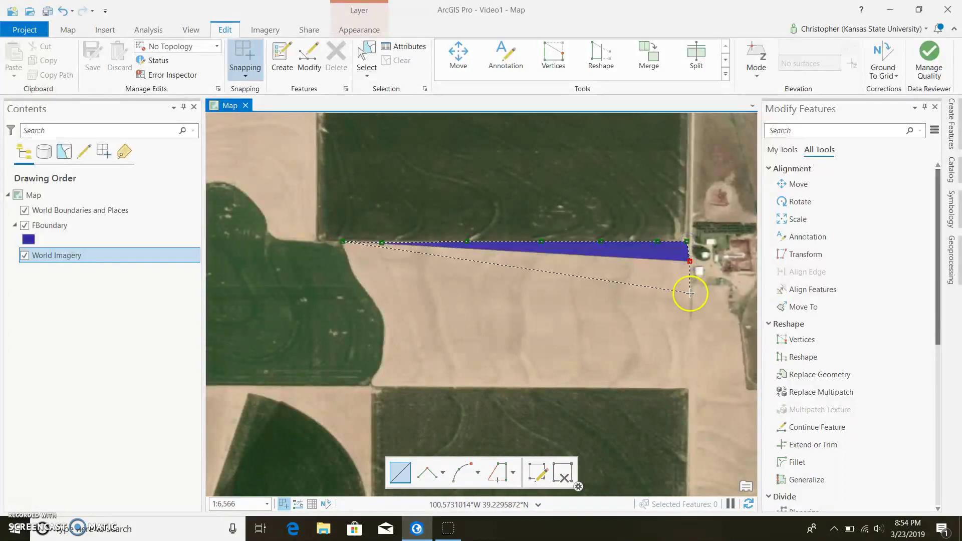
left_click(690, 293)
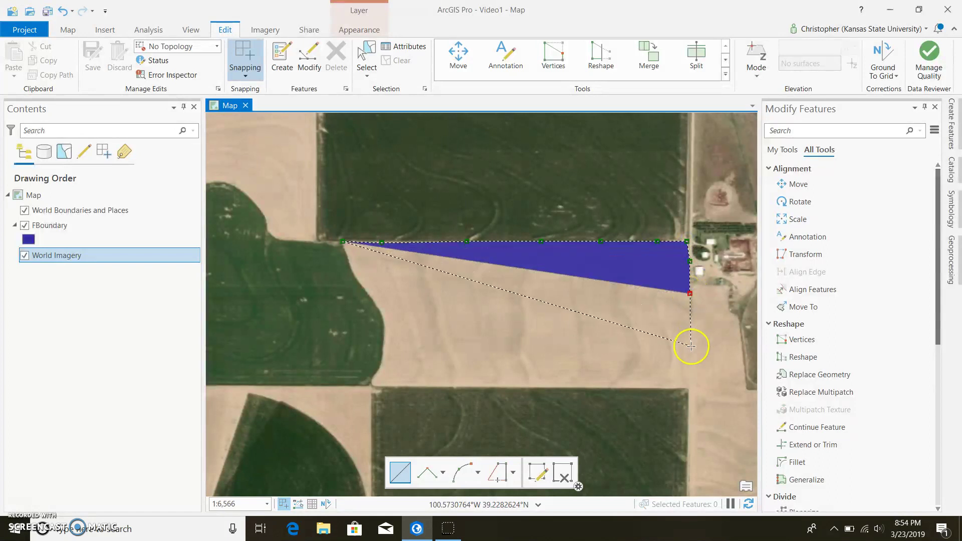
left_click(690, 346)
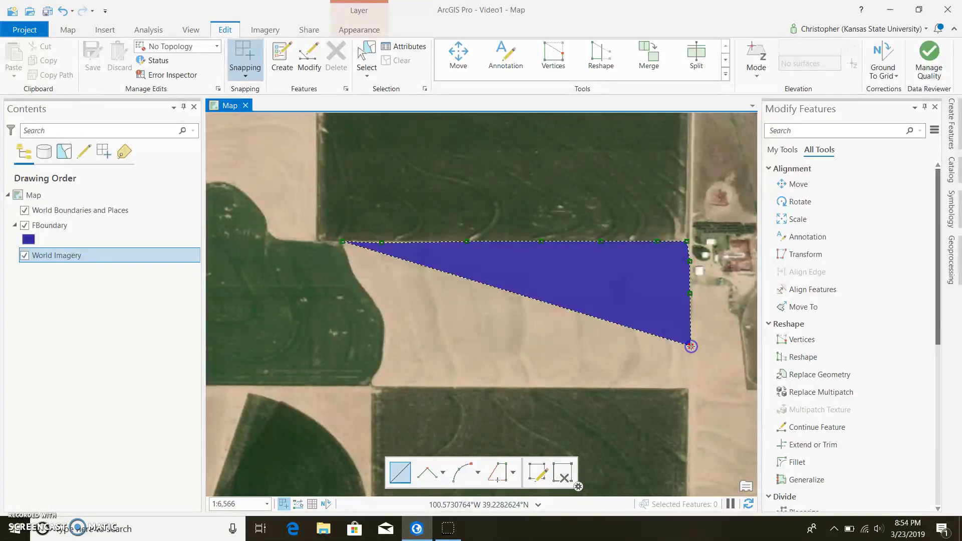
left_click(689, 377)
left_click(689, 387)
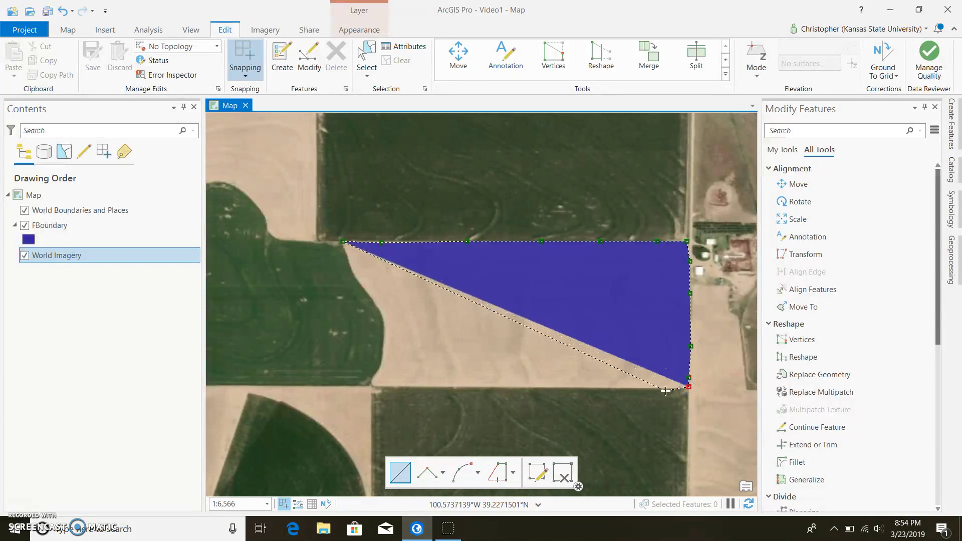
Continue the boundary polygon along the field's southern edge to its southwest corner
left_click(660, 388)
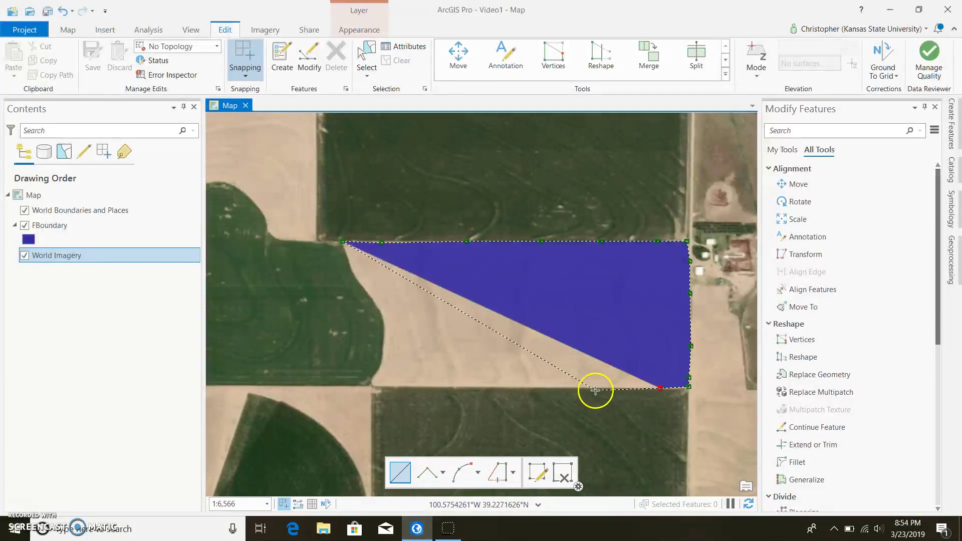
left_click(577, 388)
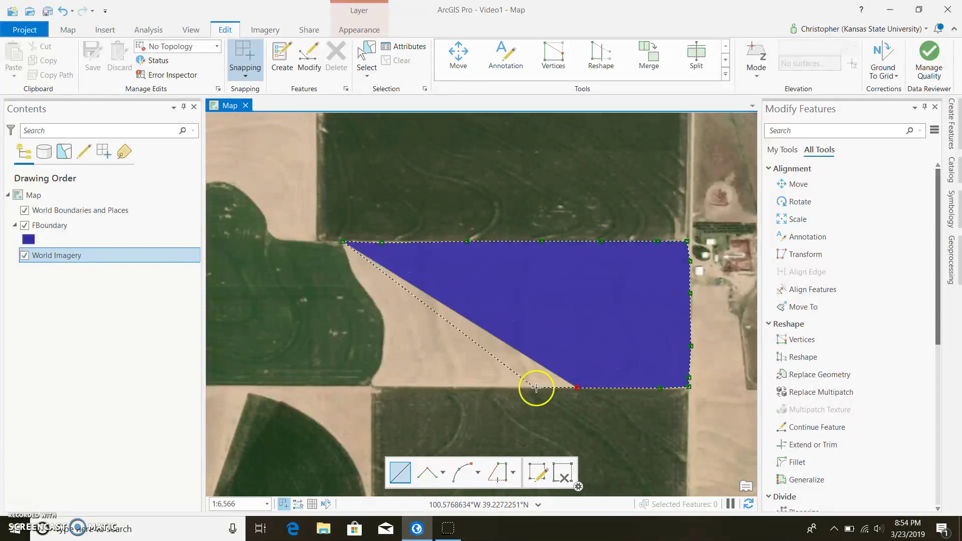
left_click(495, 388)
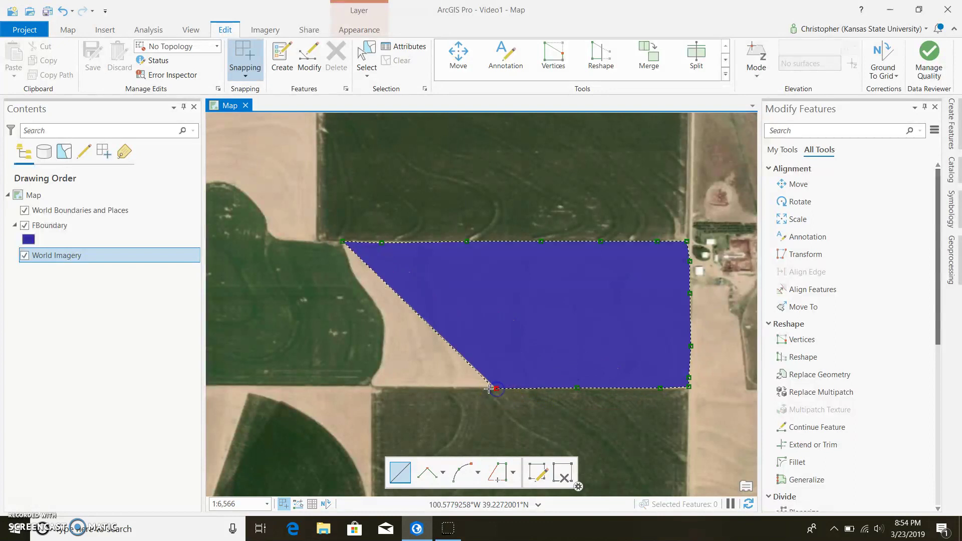
left_click(432, 387)
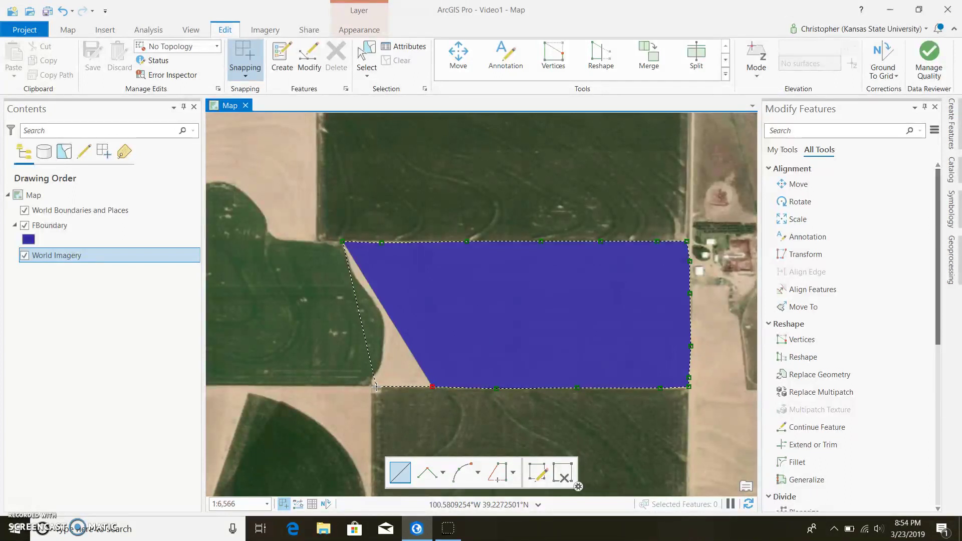
left_click_drag(376, 388, 372, 386)
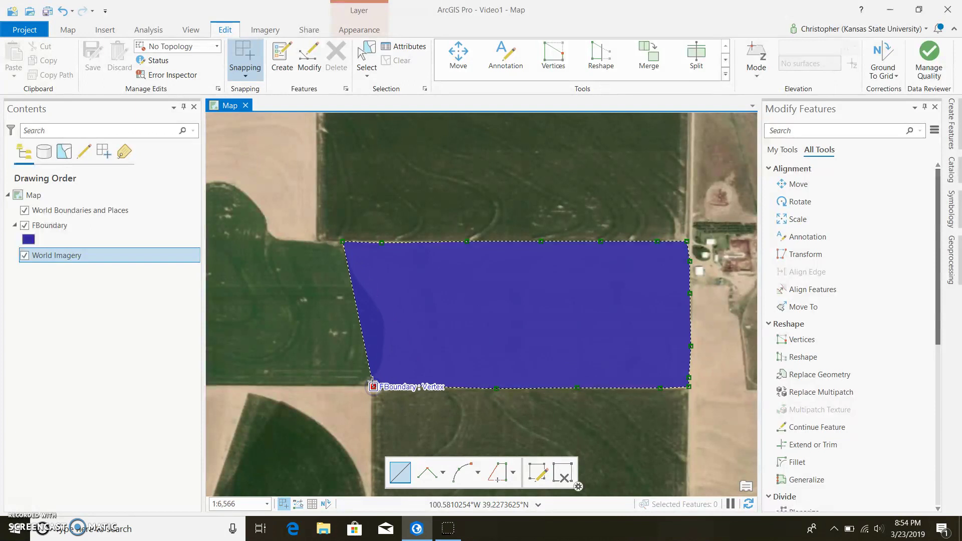
Trace the field's curved western edge up towards the northwest corner and finish the boundary polygon
left_click(373, 373)
left_click_drag(376, 367, 362, 292)
left_click(360, 287)
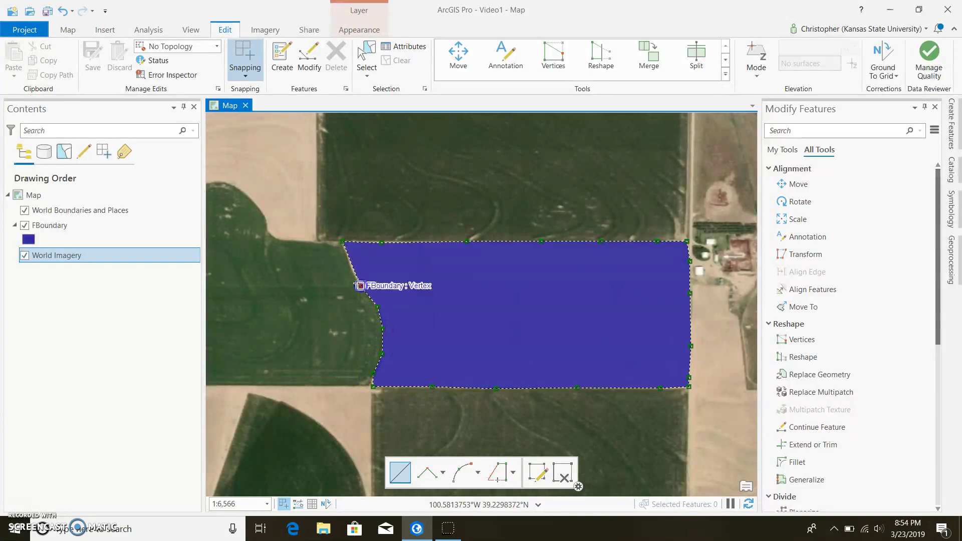
left_click_drag(345, 258, 345, 256)
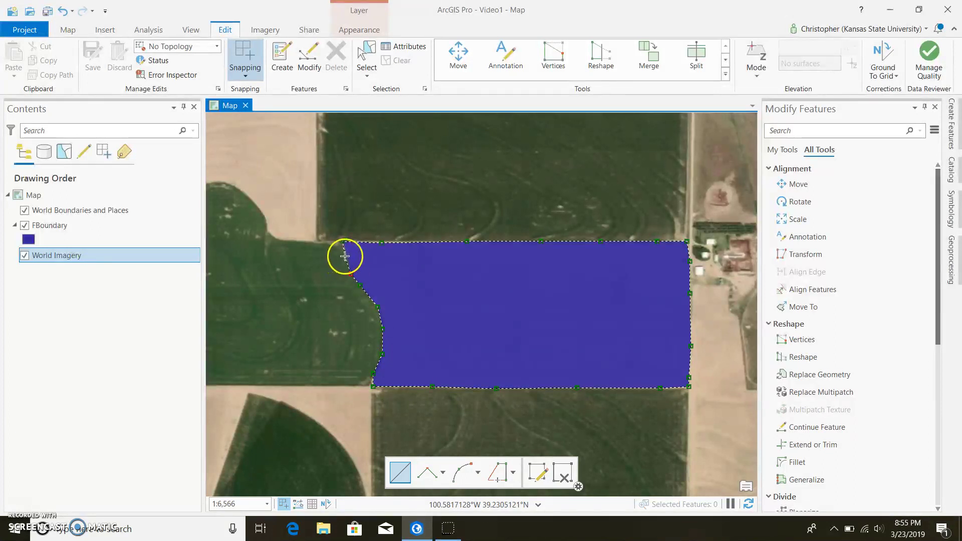
scroll(350, 257, "up", 2)
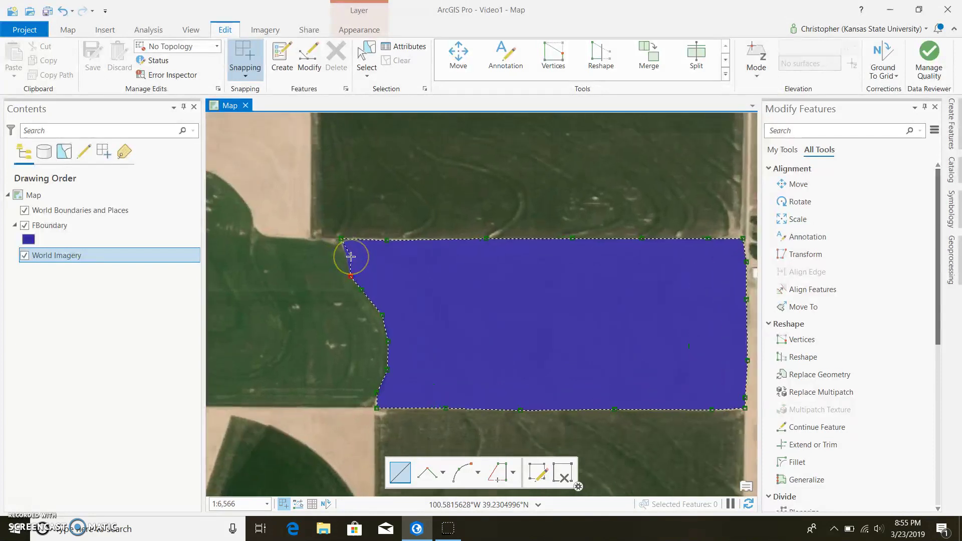
double_click(339, 257)
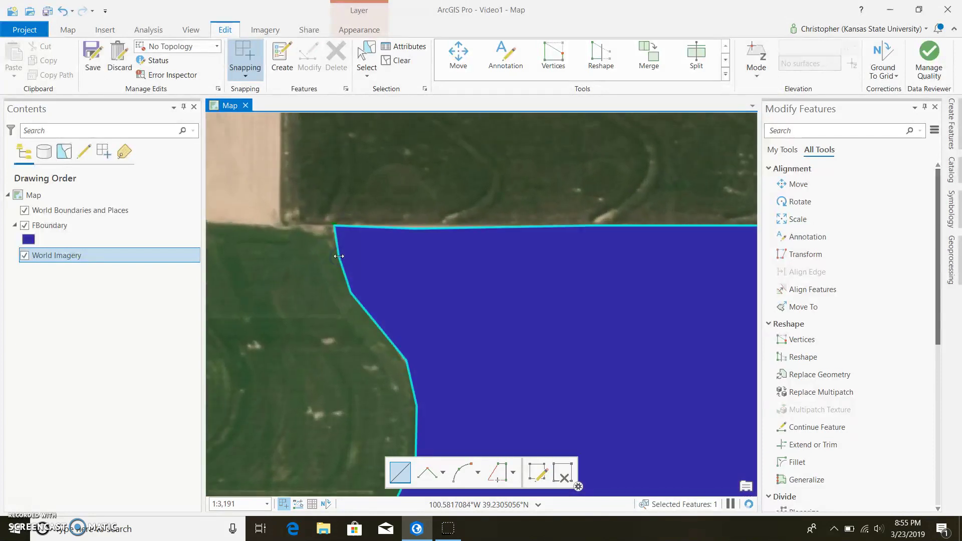
Save all edits to the field boundary polygon and clear its selection
scroll(425, 271, "down", 3)
scroll(550, 270, "up", 2)
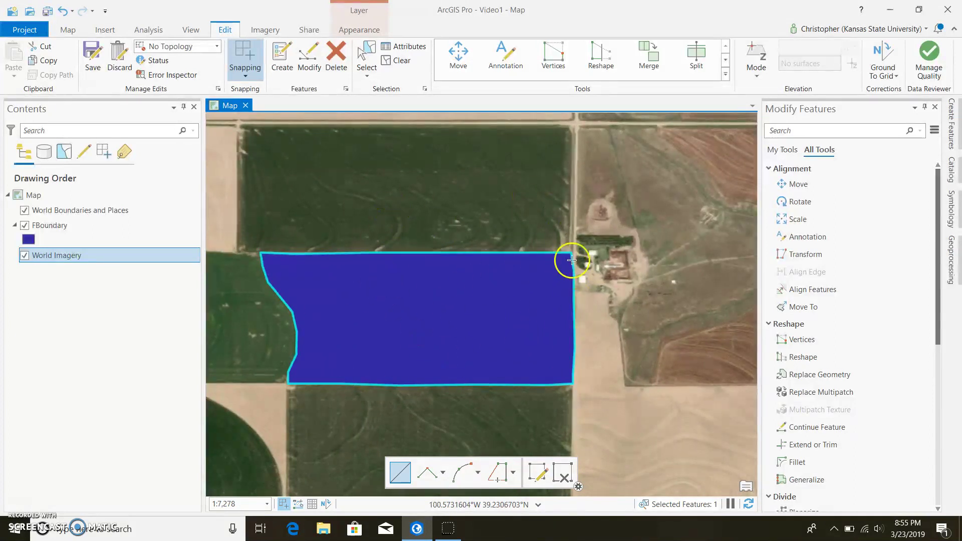
left_click(92, 52)
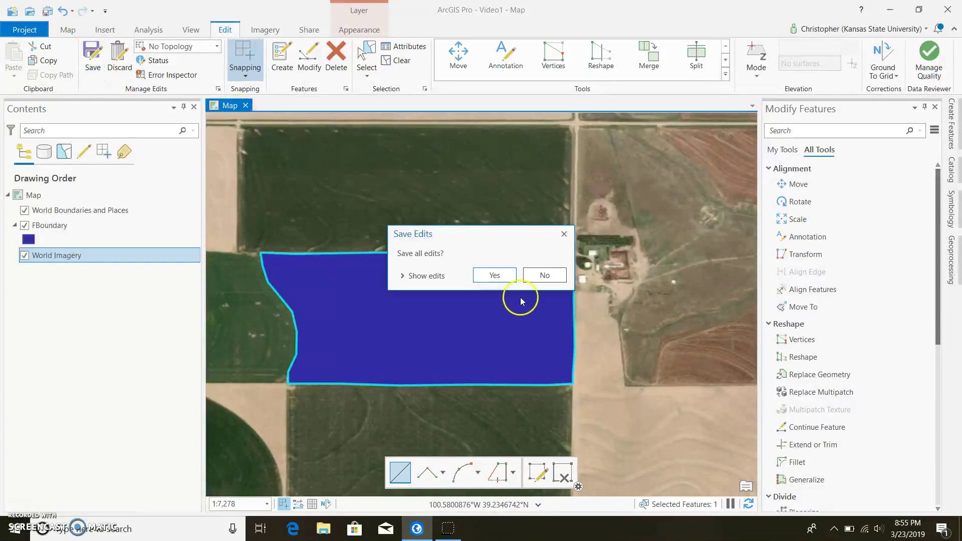
left_click(494, 275)
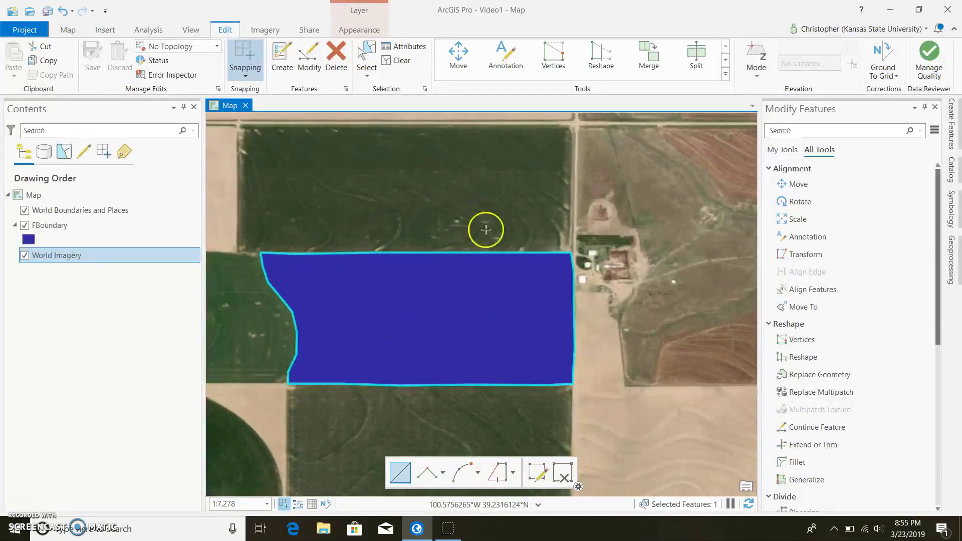
key("Escape")
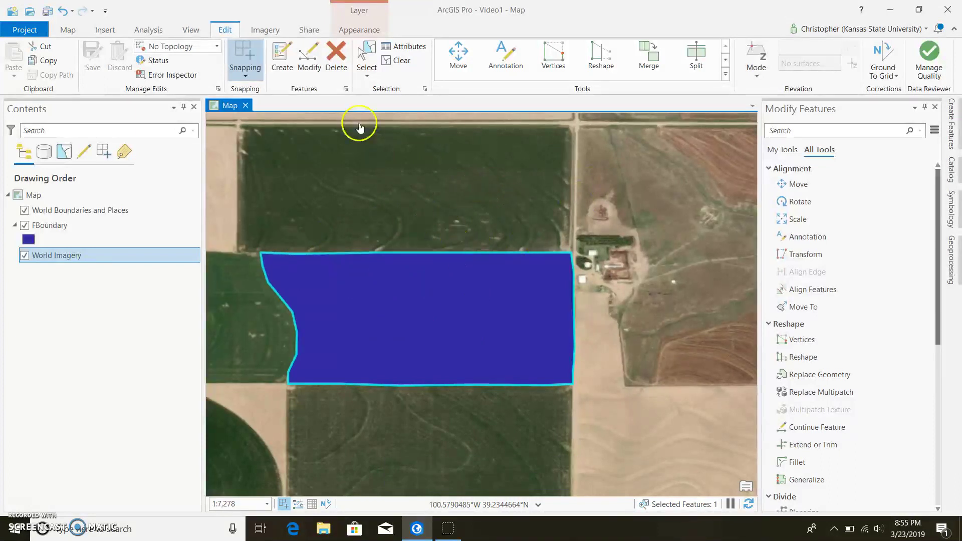
left_click(402, 61)
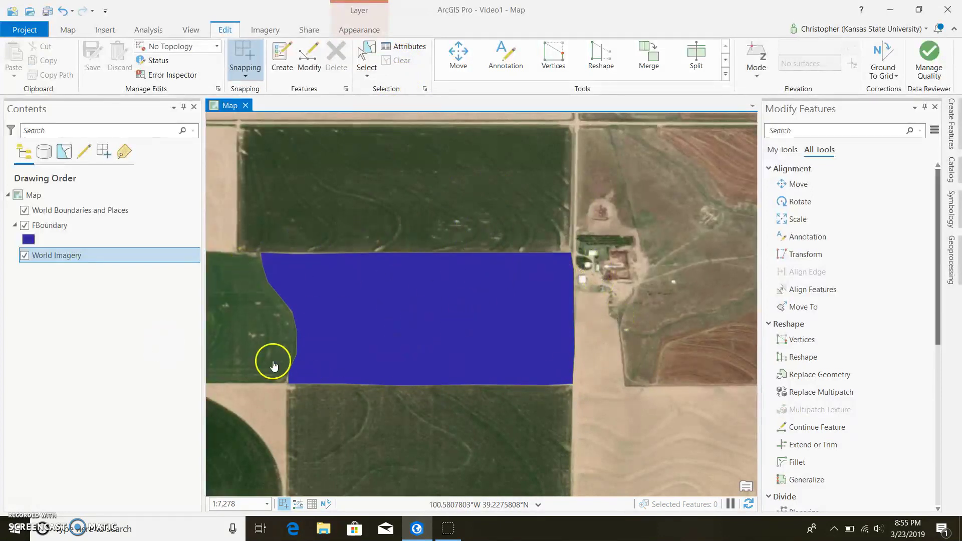
Replace the FBoundary layer's solid blue fill with the thicker unfilled Black Outline symbol from the symbol gallery
double_click(62, 226)
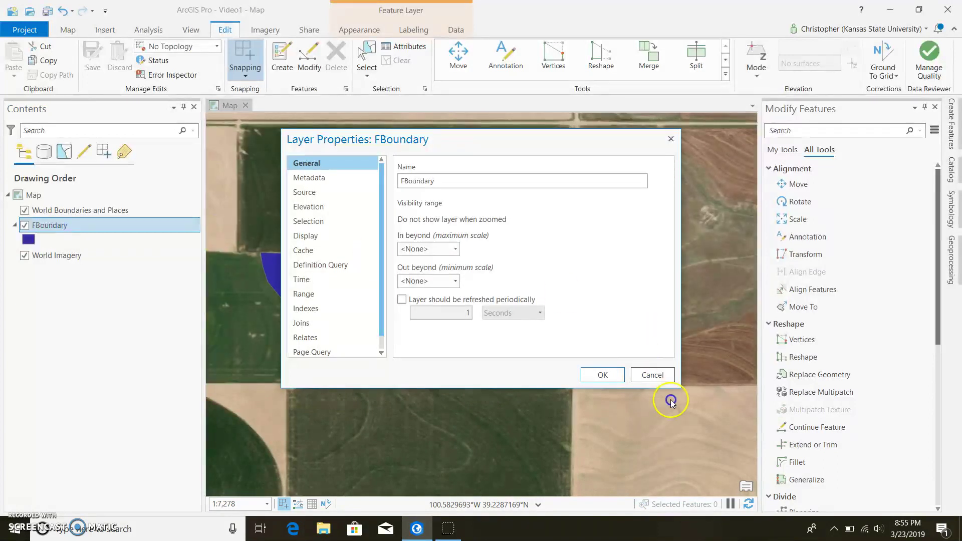
left_click(664, 379)
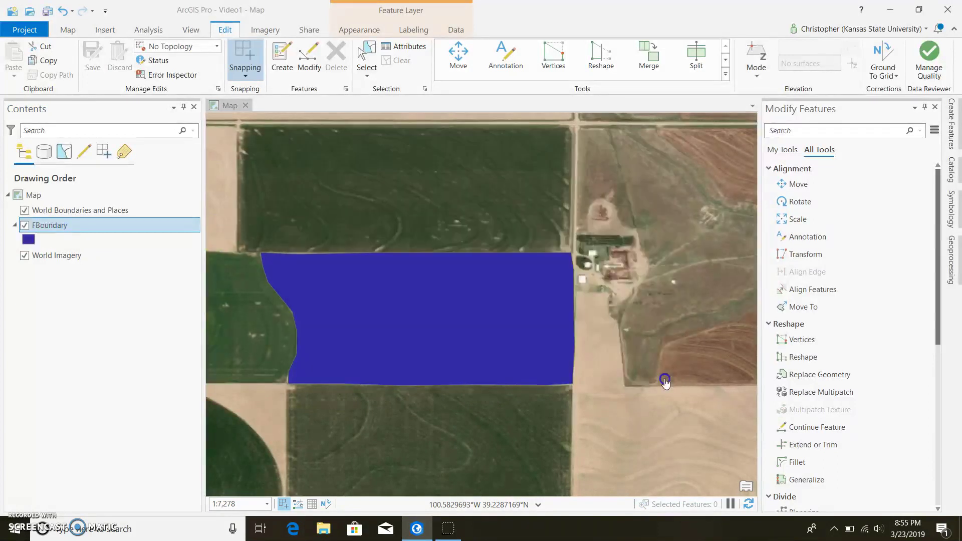
left_click(28, 240)
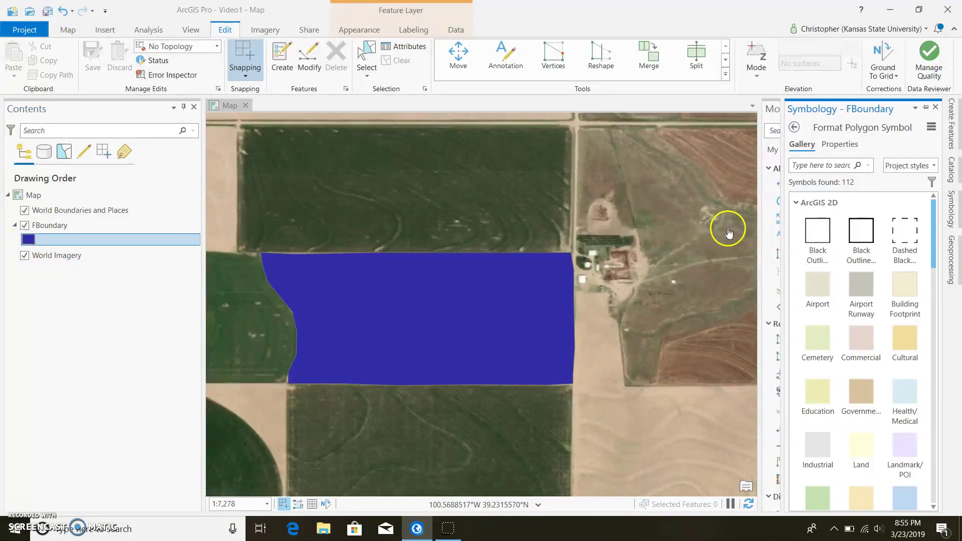
left_click(868, 235)
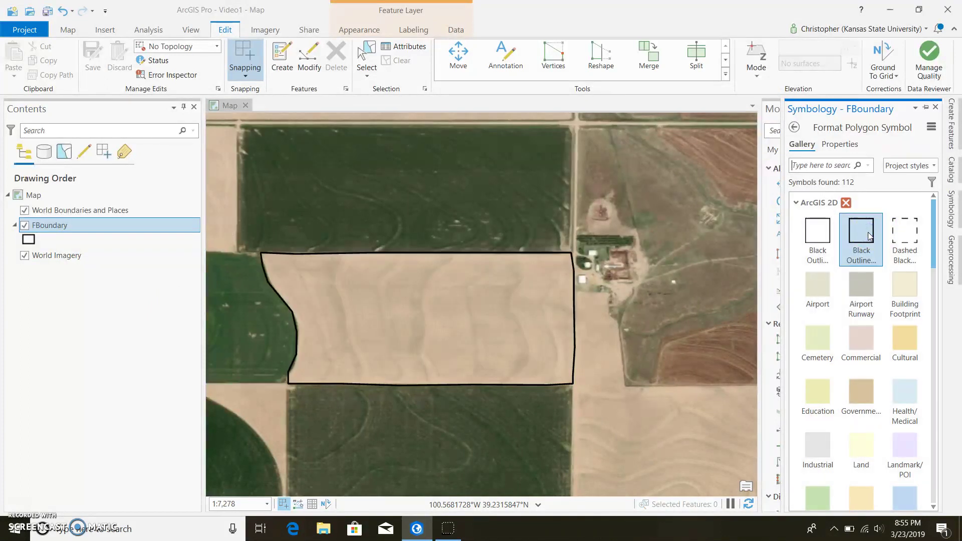
Set the FBoundary symbol's outline width to 3 pt and apply it to the map
left_click(840, 146)
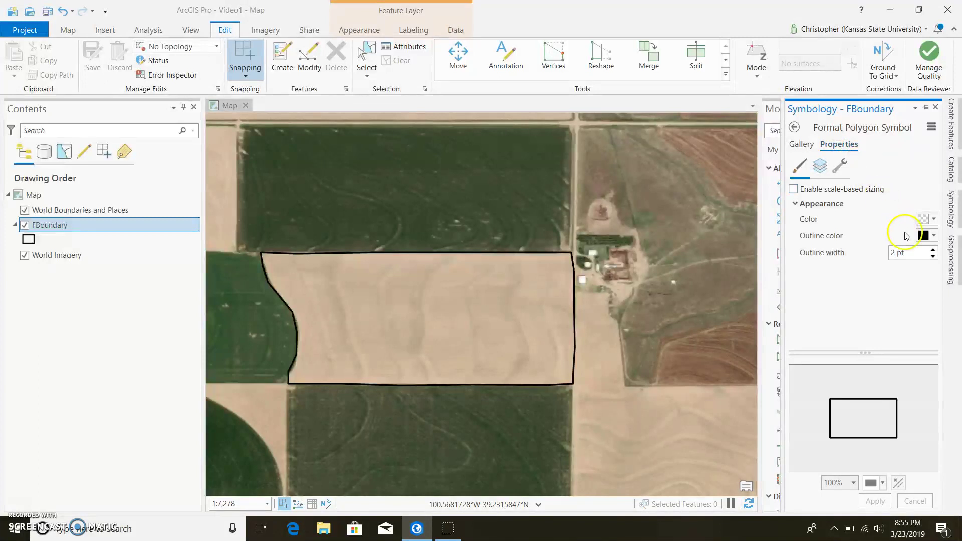
left_click(801, 144)
left_click(837, 144)
left_click(933, 250)
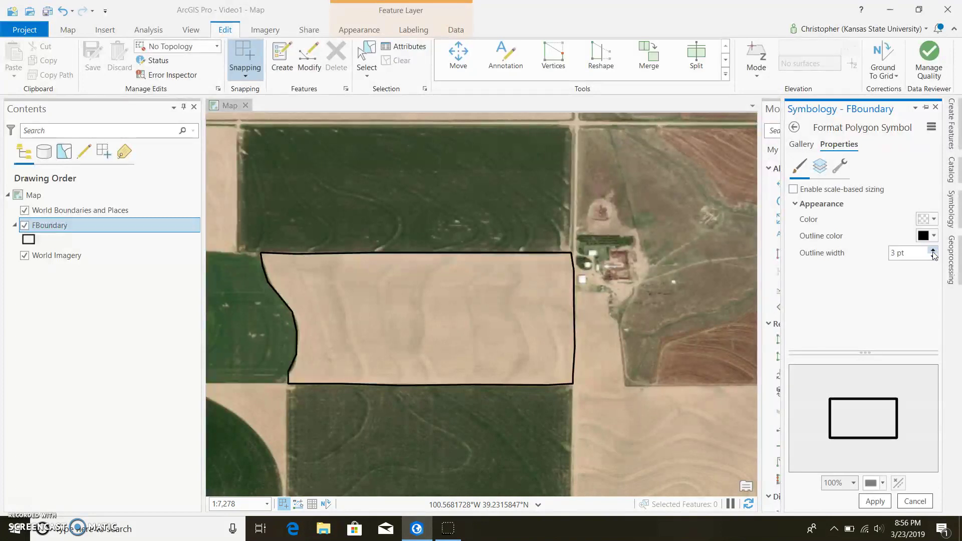
left_click(876, 501)
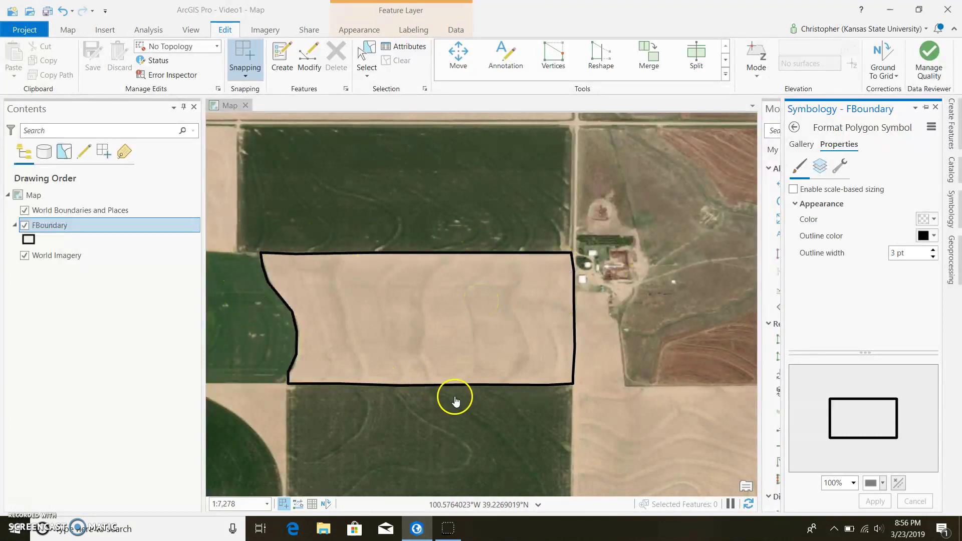
scroll(525, 324, "up", 2)
scroll(525, 324, "down", 3)
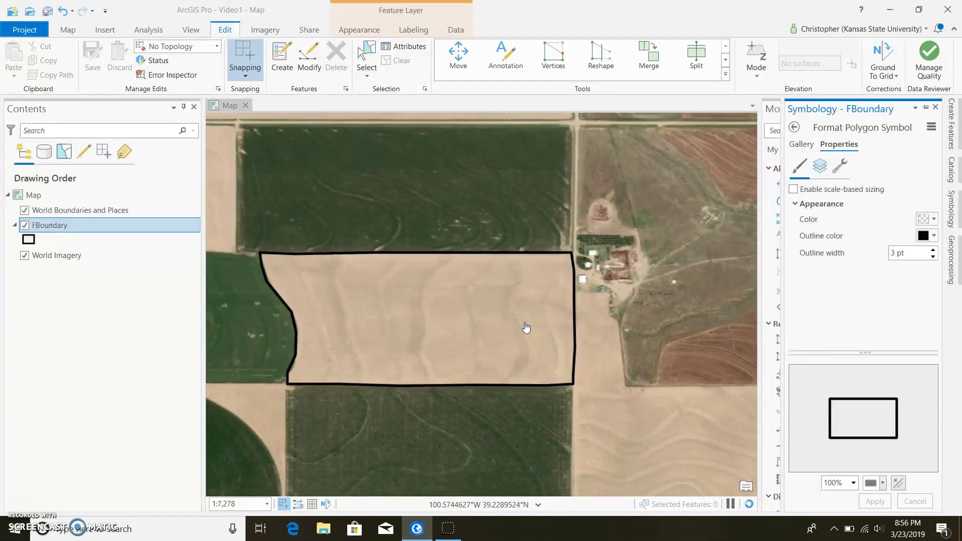
scroll(480, 326, "up", 2)
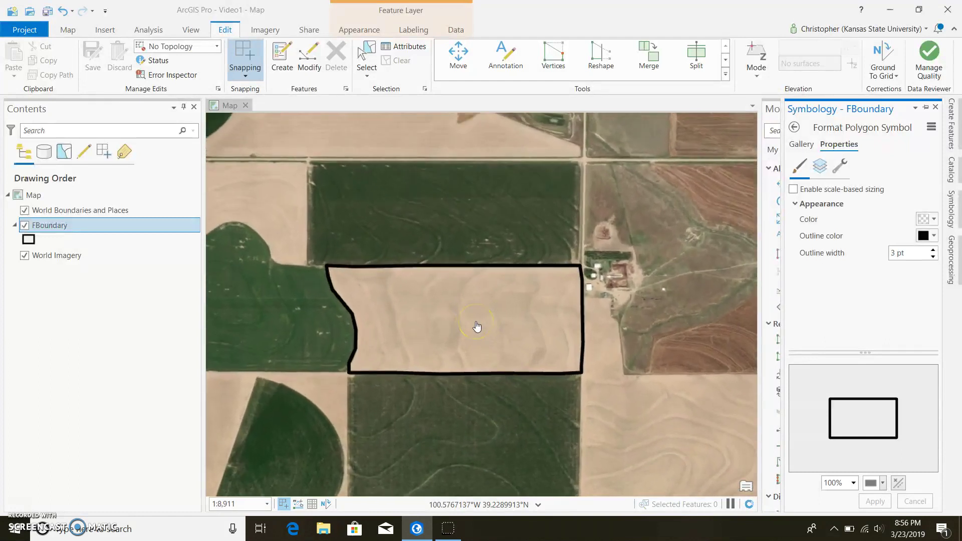
scroll(429, 316, "up", 1)
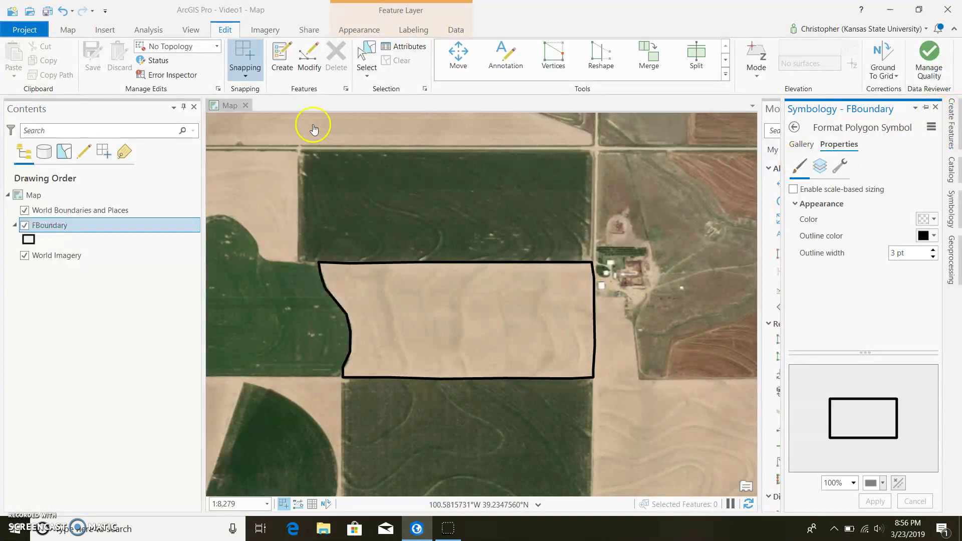
left_click(69, 31)
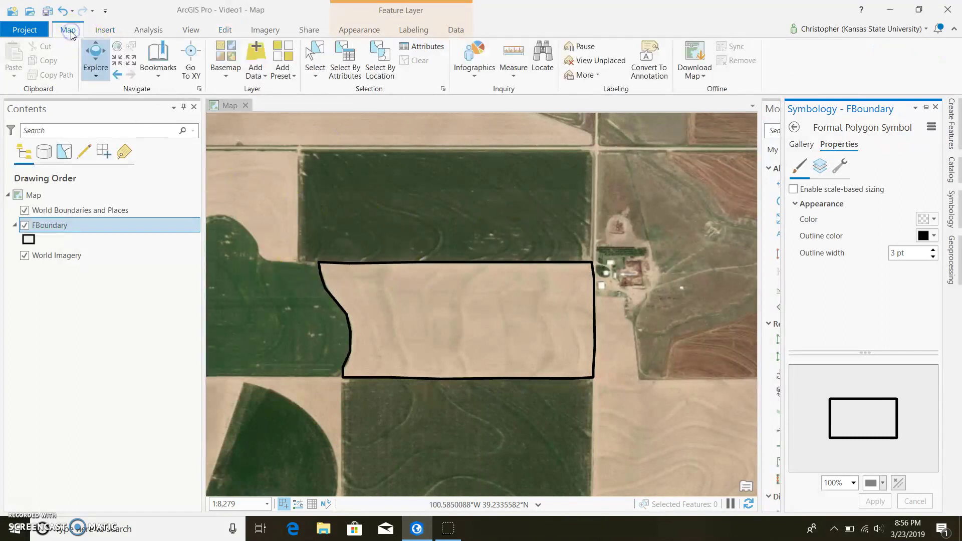
left_click(257, 54)
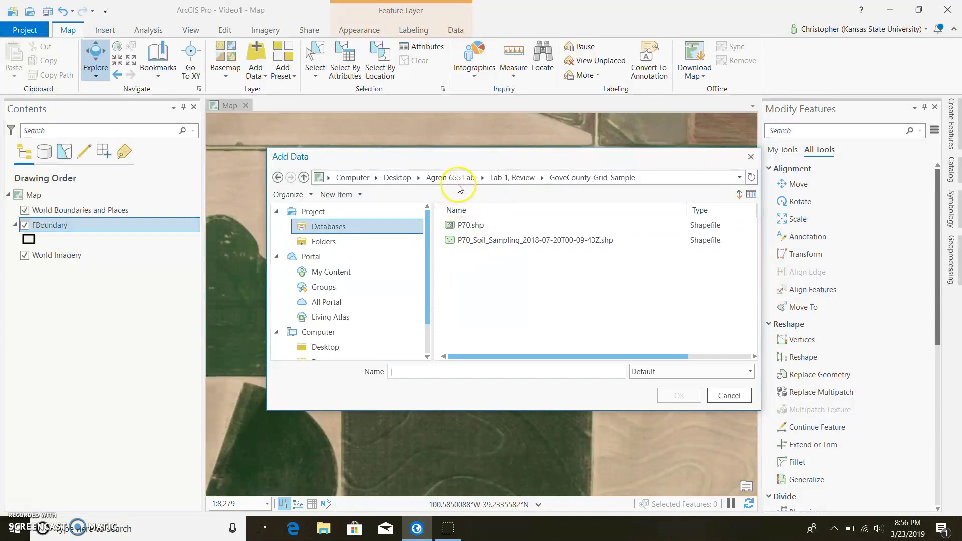
left_click(459, 179)
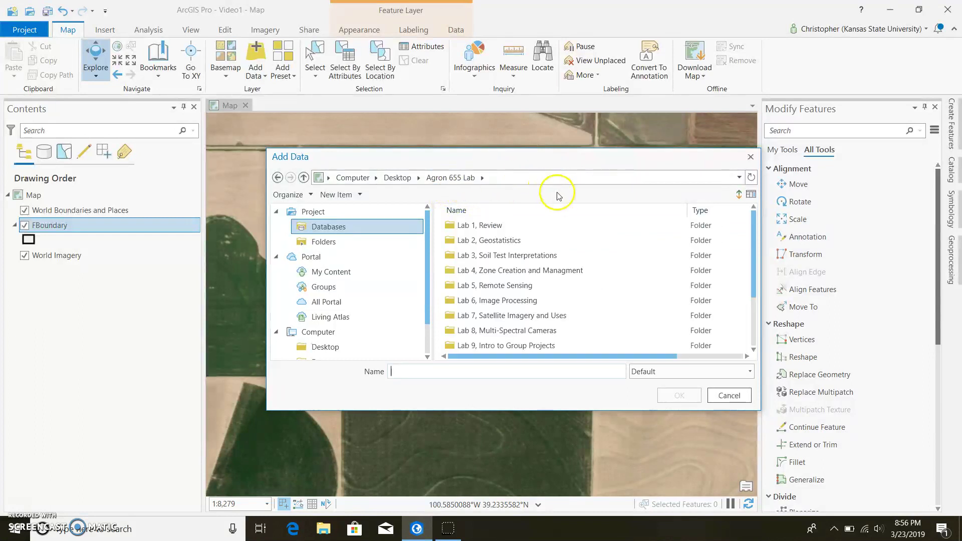
left_click(499, 228)
left_click(678, 396)
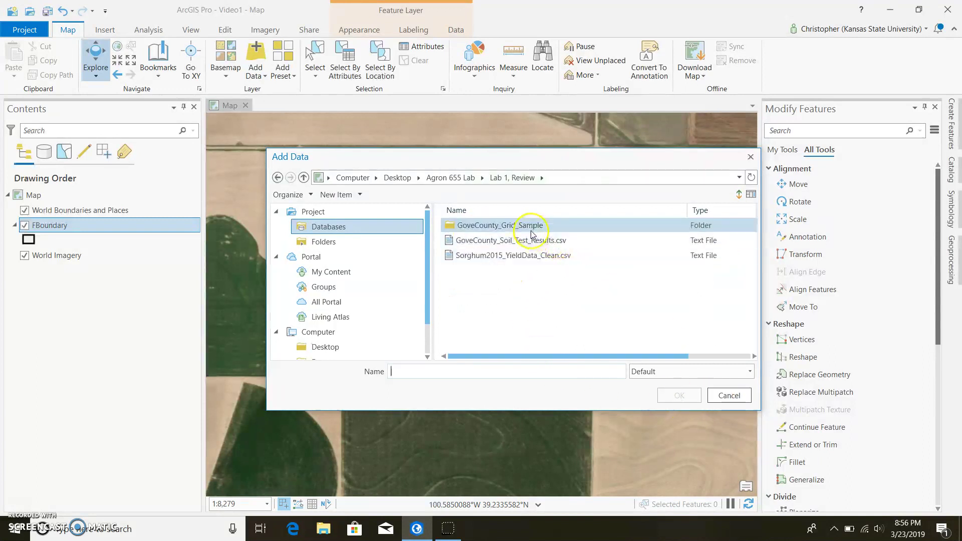
double_click(530, 228)
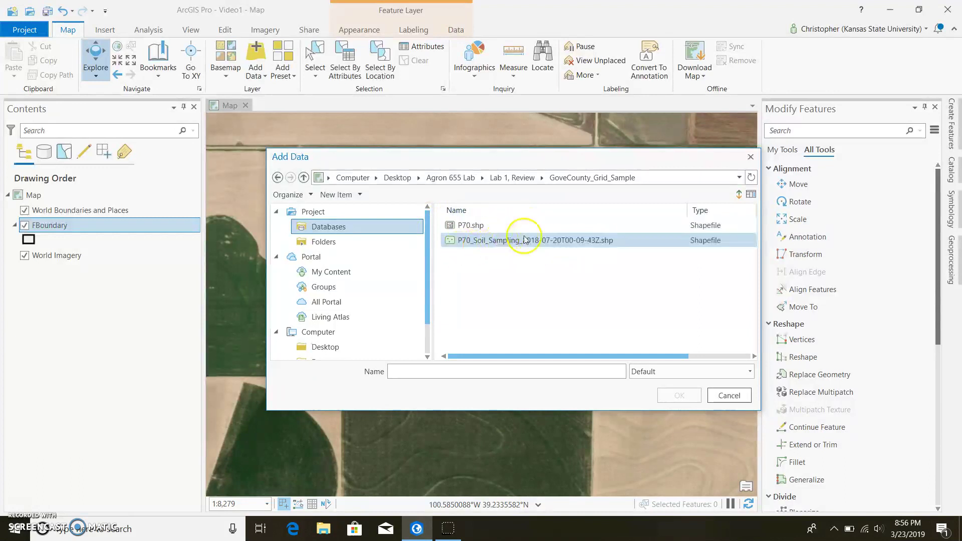
left_click(580, 225)
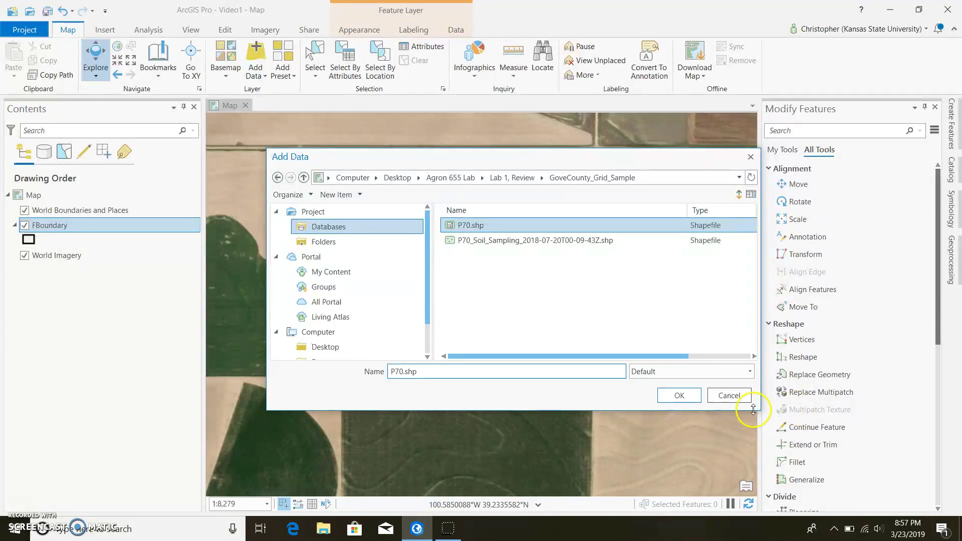
left_click(732, 398)
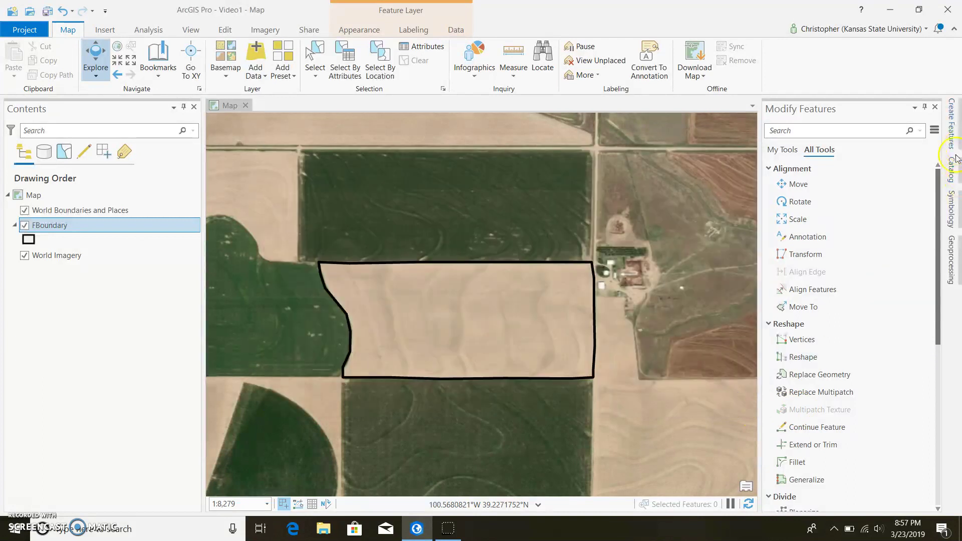
Start importing a single feature class into the Video1.gdb geodatabase
left_click(953, 172)
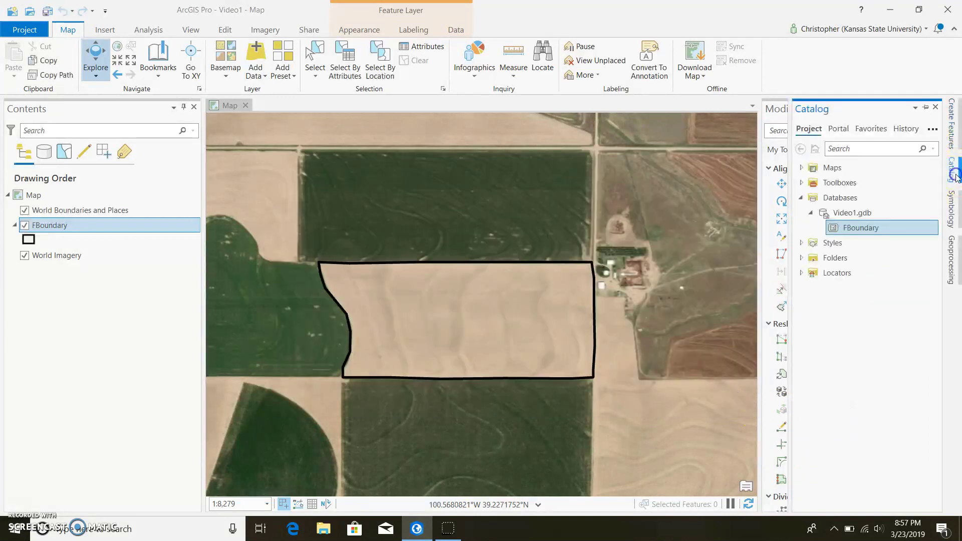
right_click(843, 214)
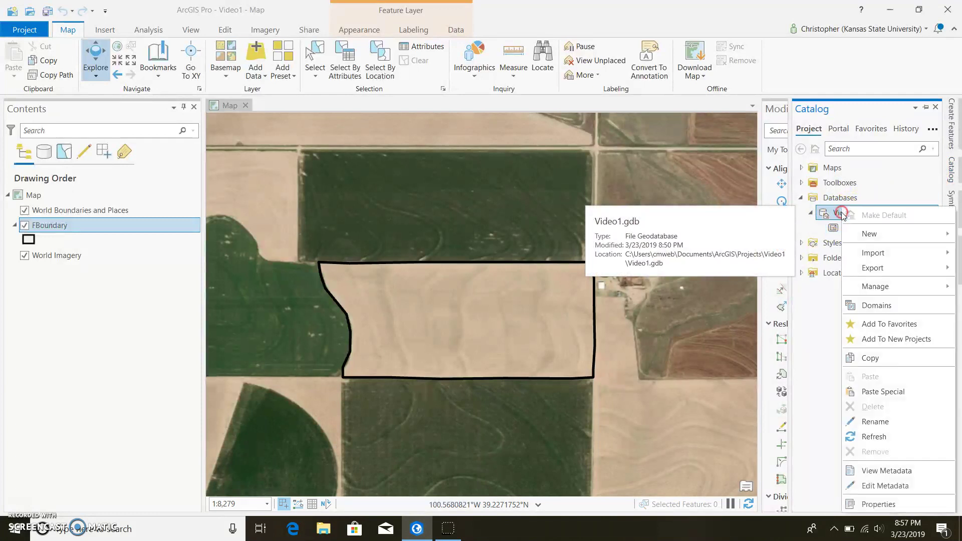
left_click(898, 259)
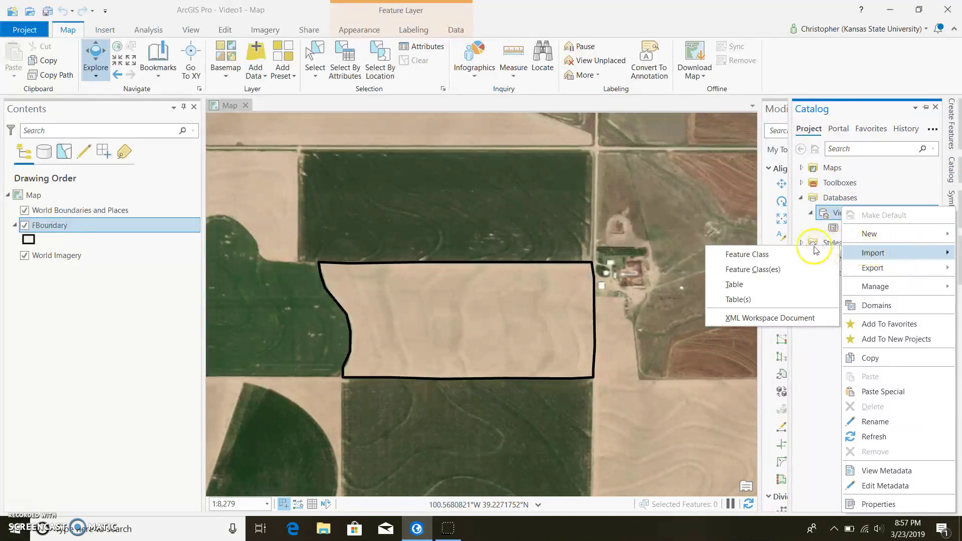
left_click(778, 254)
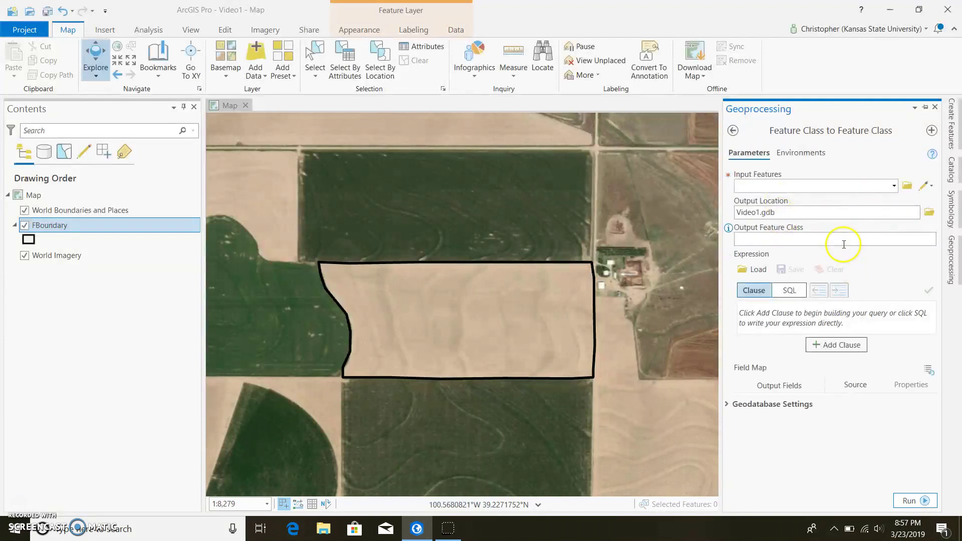
Use P70.shp from Desktop, Agron 655 Lab, Lab 1, Review, GoveCounty_Grid_Sample as the input features and name the output feature class PatsBoundary
left_click(893, 186)
left_click(892, 186)
left_click(907, 185)
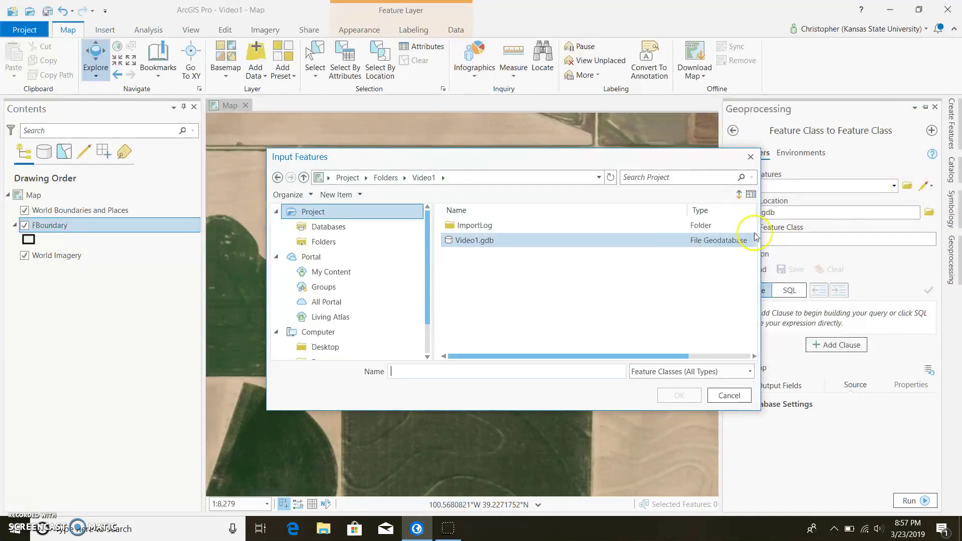
left_click(341, 349)
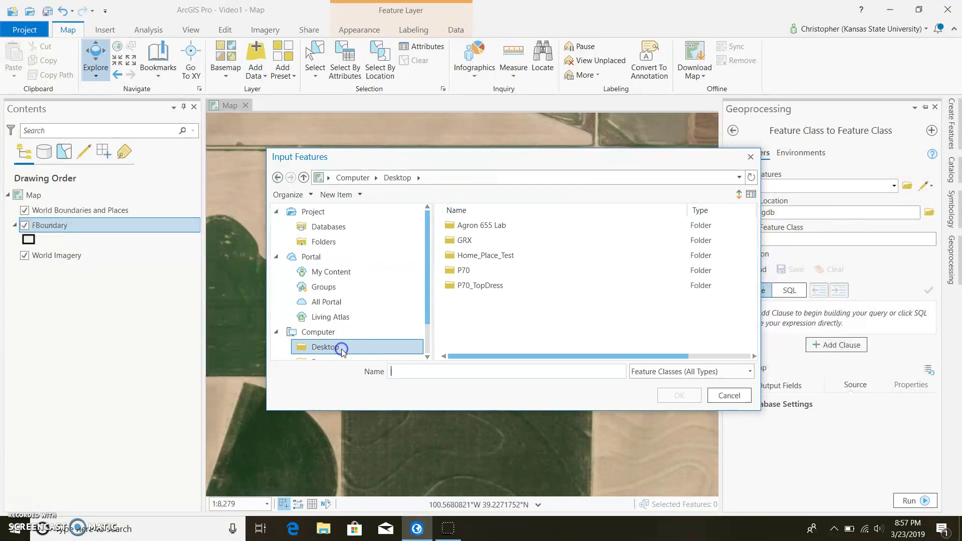
double_click(516, 225)
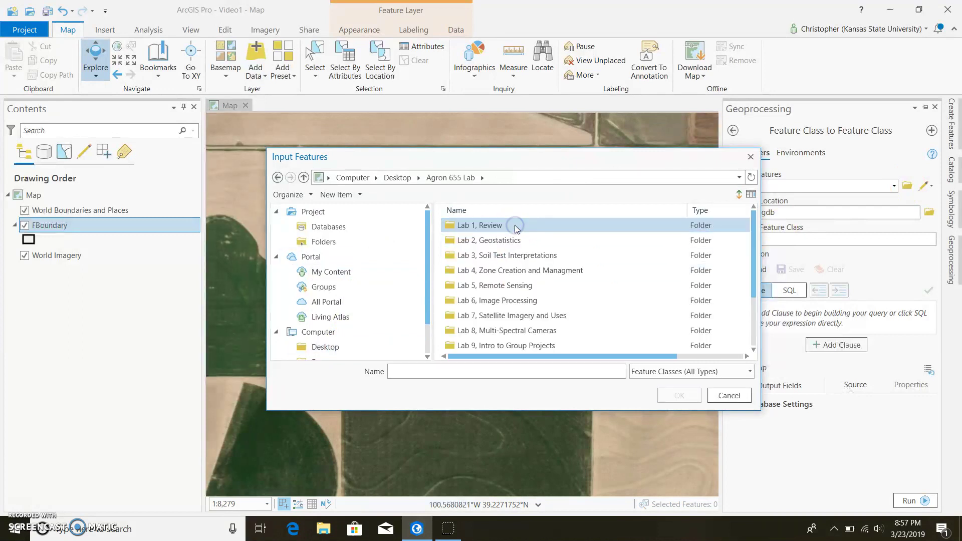
double_click(559, 230)
double_click(548, 226)
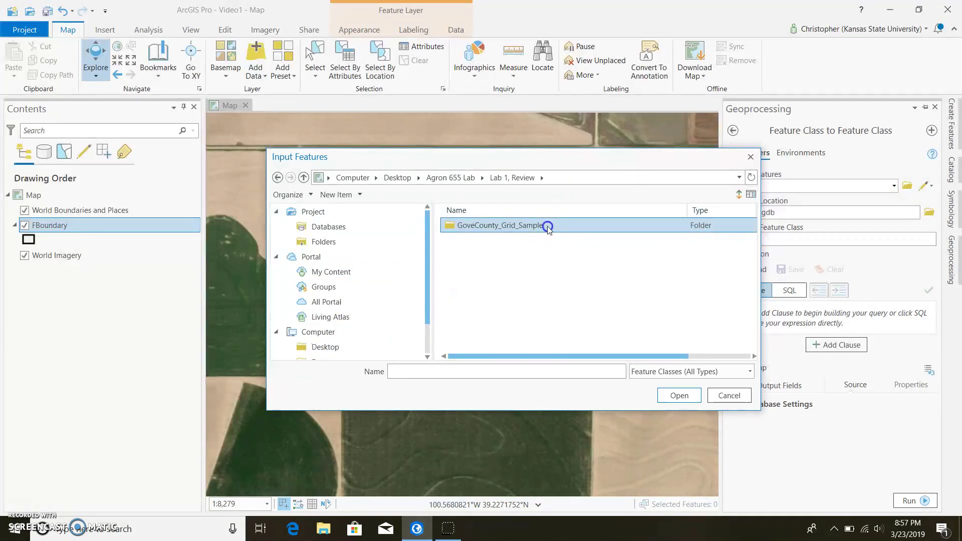
left_click(518, 232)
left_click(537, 226)
left_click(678, 397)
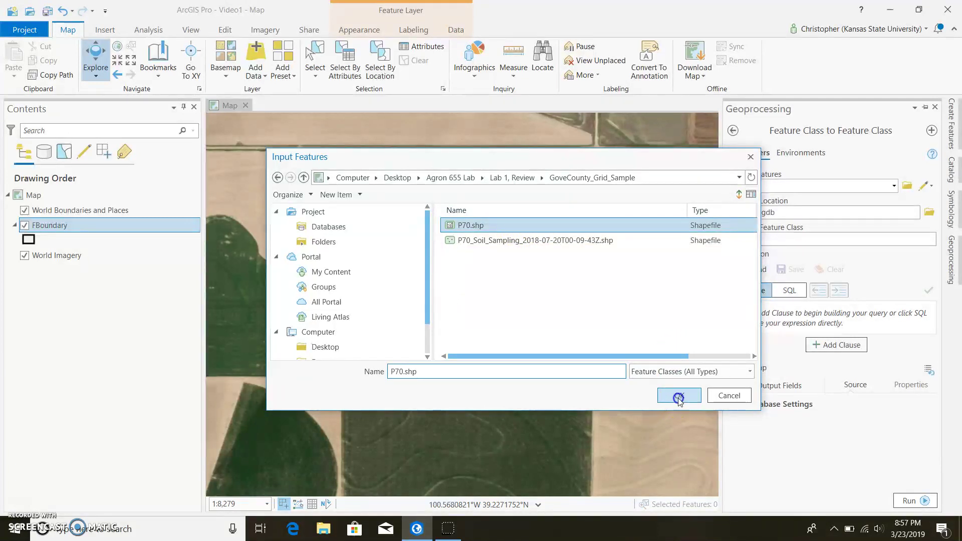
left_click(798, 241)
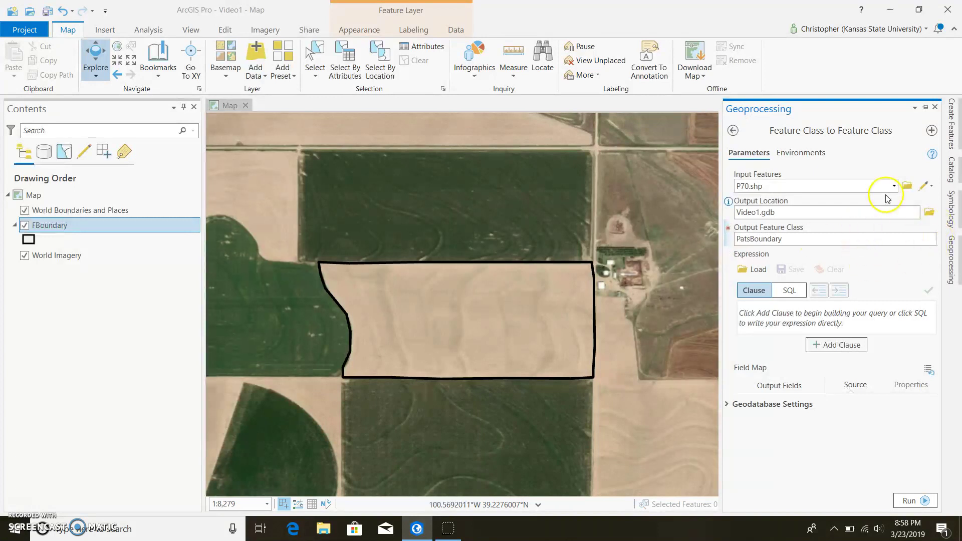
Set the output coordinate system to the favorite GCS WGS 1984 and run the Feature Class to Feature Class import
left_click(811, 153)
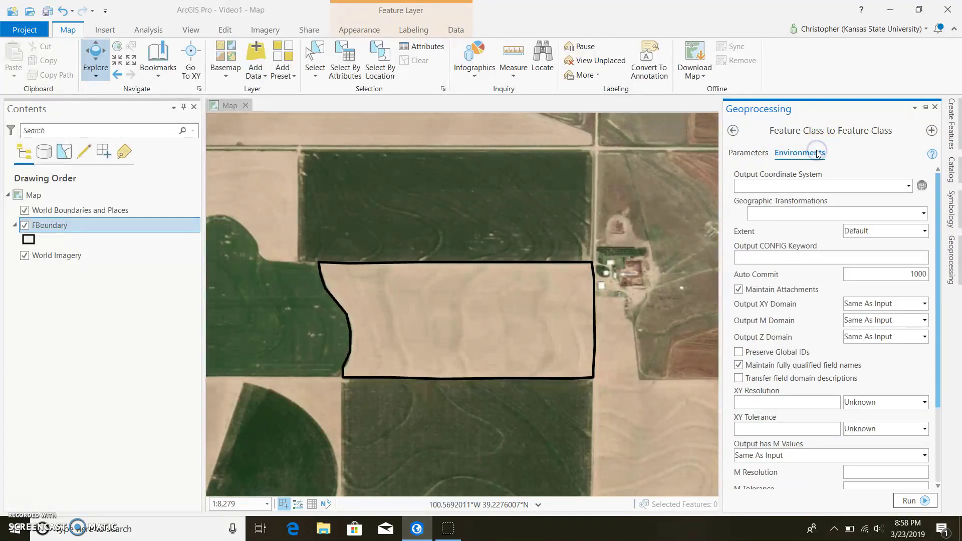
left_click(922, 186)
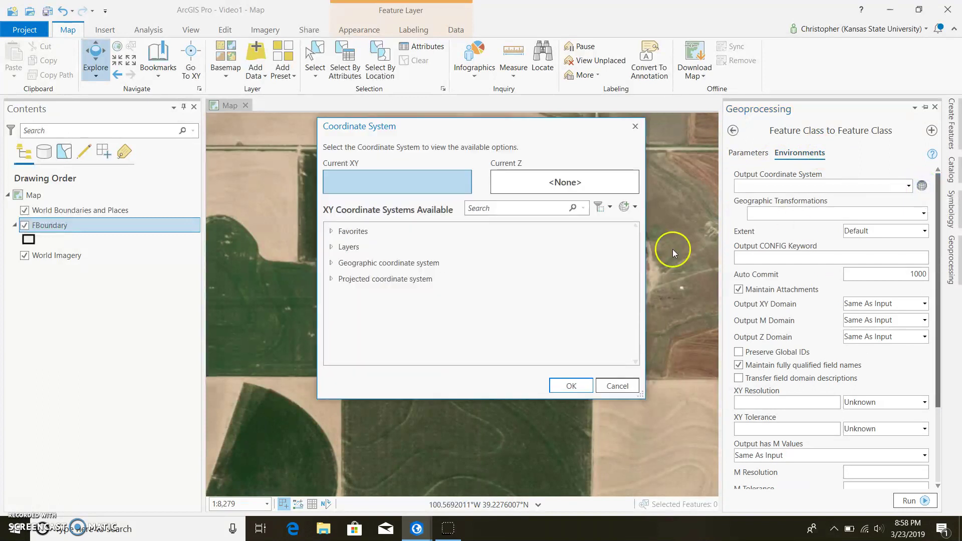
left_click(331, 230)
left_click(358, 247)
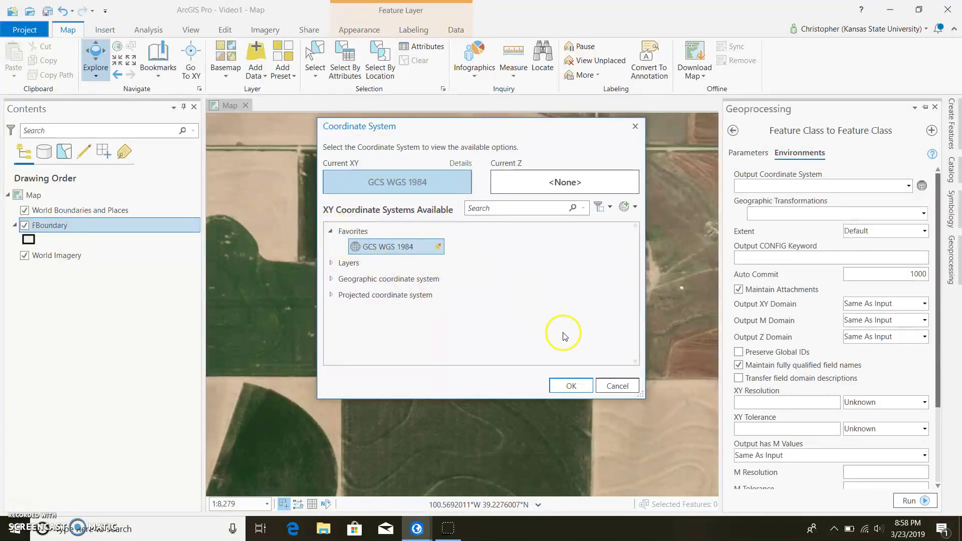
left_click(571, 385)
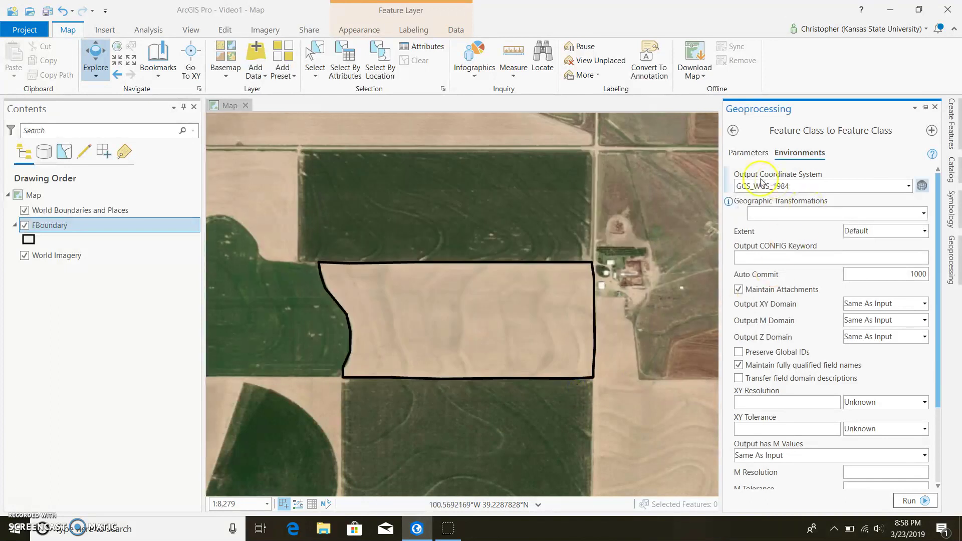
left_click(744, 156)
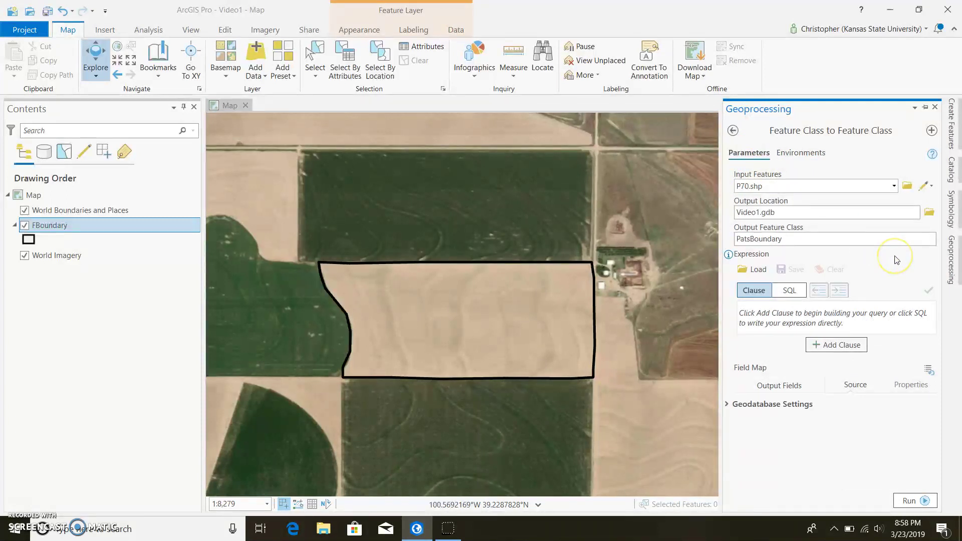
left_click(913, 501)
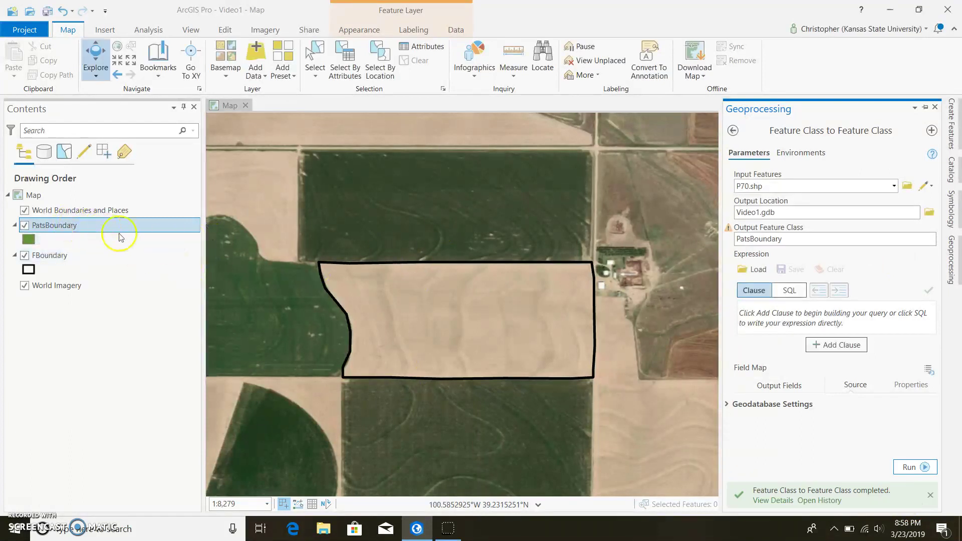
Look for the imported field around the FBoundary area and zoom the map to the PatsBoundary layer's extent
scroll(420, 285, "down", 3)
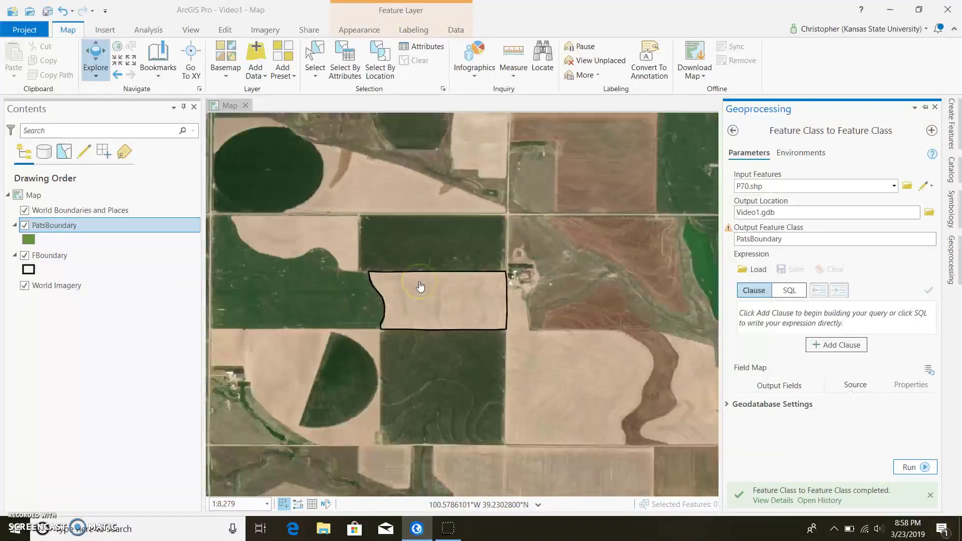
scroll(421, 287, "down", 2)
left_click(441, 286)
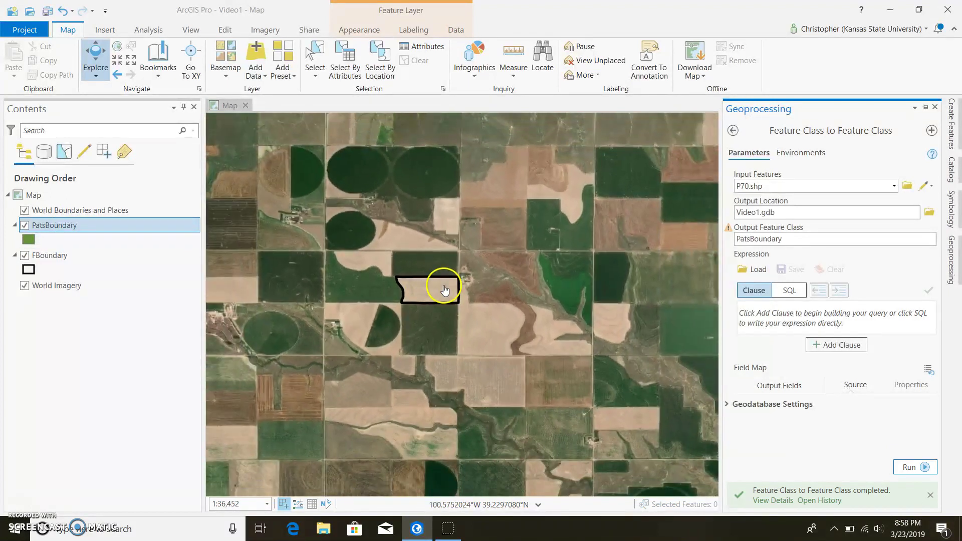
scroll(416, 296, "down", 5)
scroll(416, 297, "down", 3)
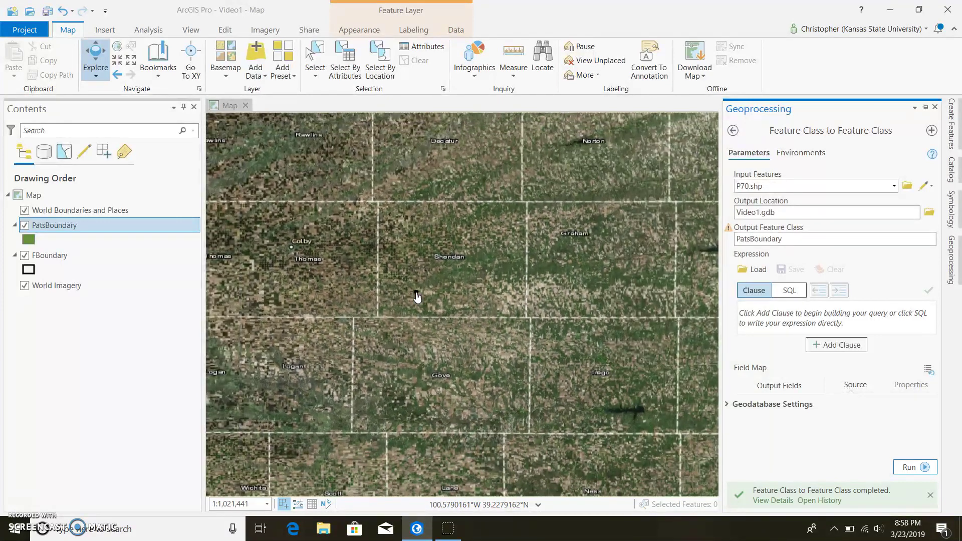
scroll(416, 297, "up", 1)
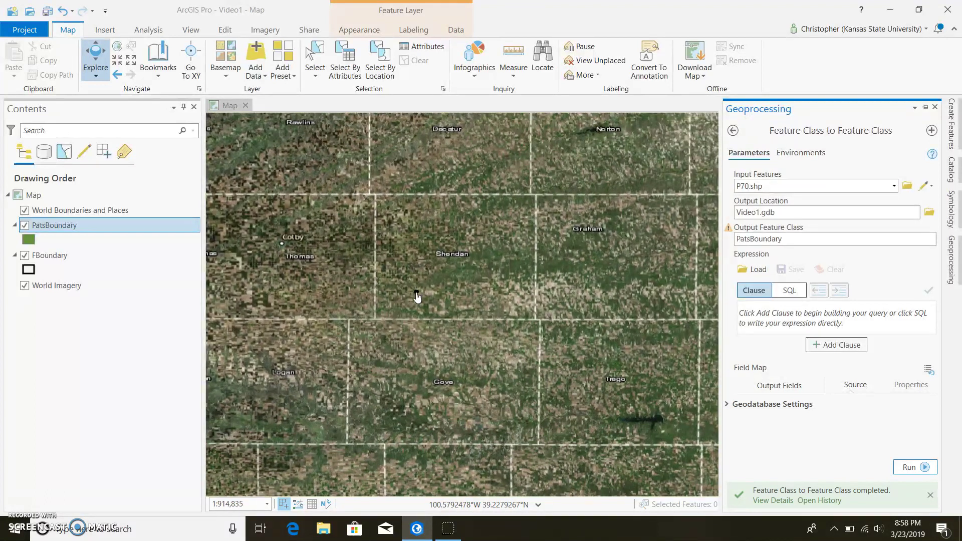
scroll(416, 296, "up", 1)
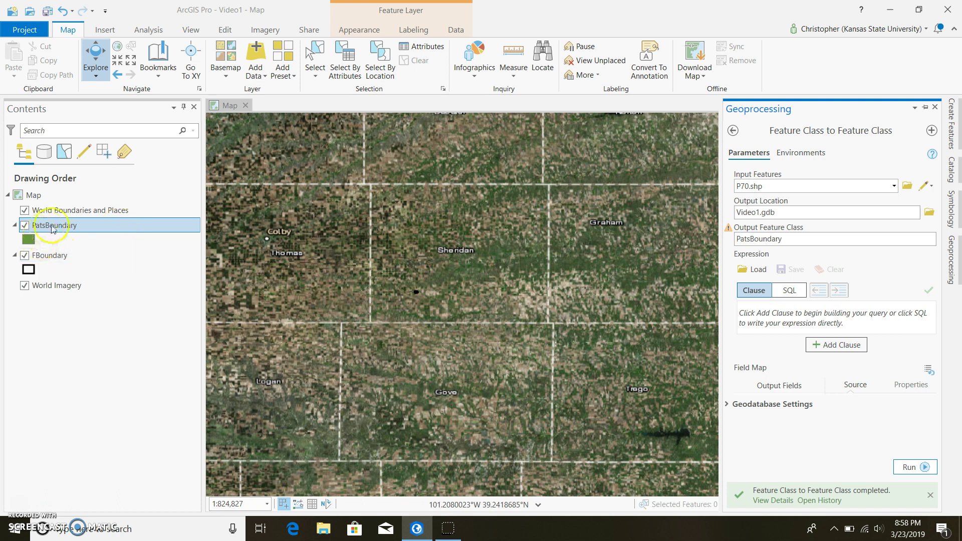
left_click(89, 229)
right_click(89, 232)
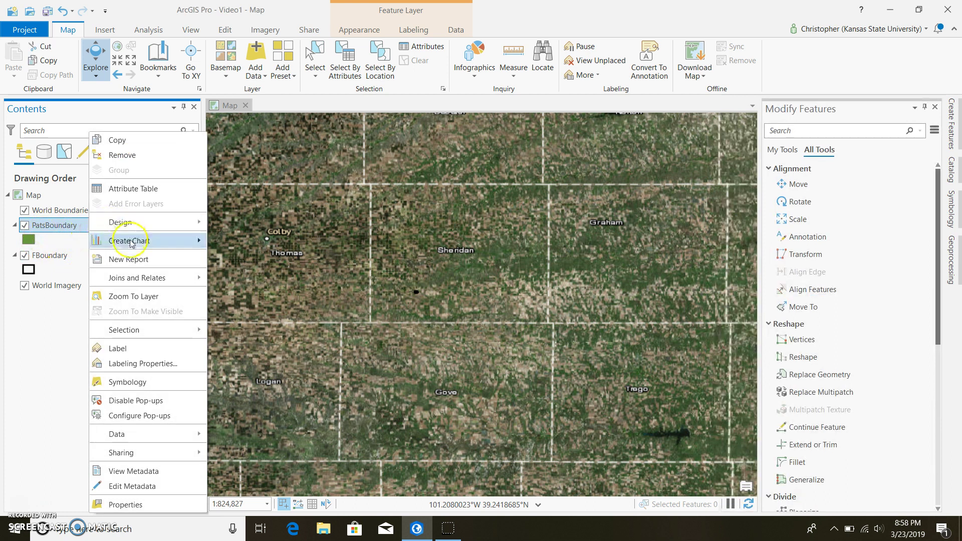
left_click(145, 296)
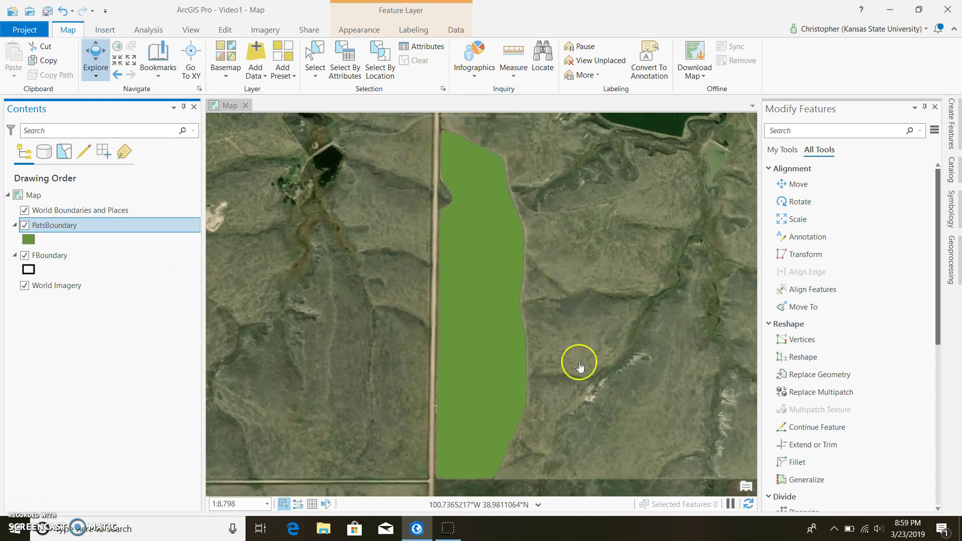
Replace the PatsBoundary layer's green fill with the thicker unfilled Black Outline symbol from the ArcGIS 2D gallery
left_click(28, 243)
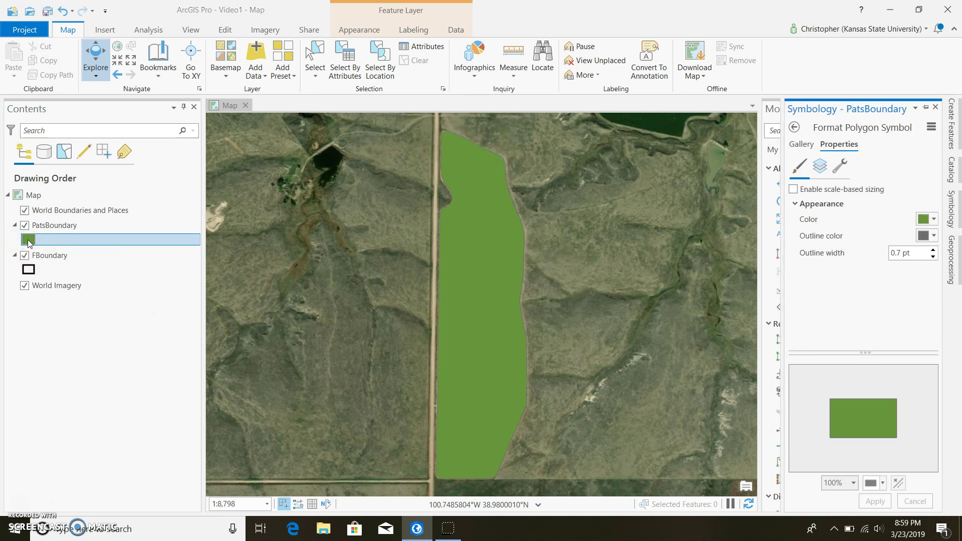
left_click(802, 145)
left_click(861, 232)
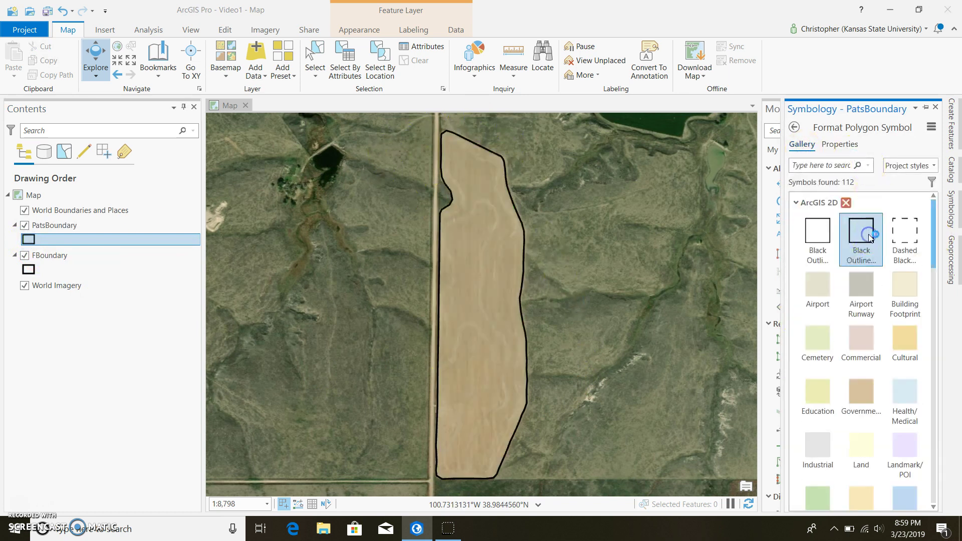
Examine how the PatsBoundary outline follows the field edges in the imagery, both close up and in its surroundings
left_click(485, 174)
scroll(485, 174, "up", 2)
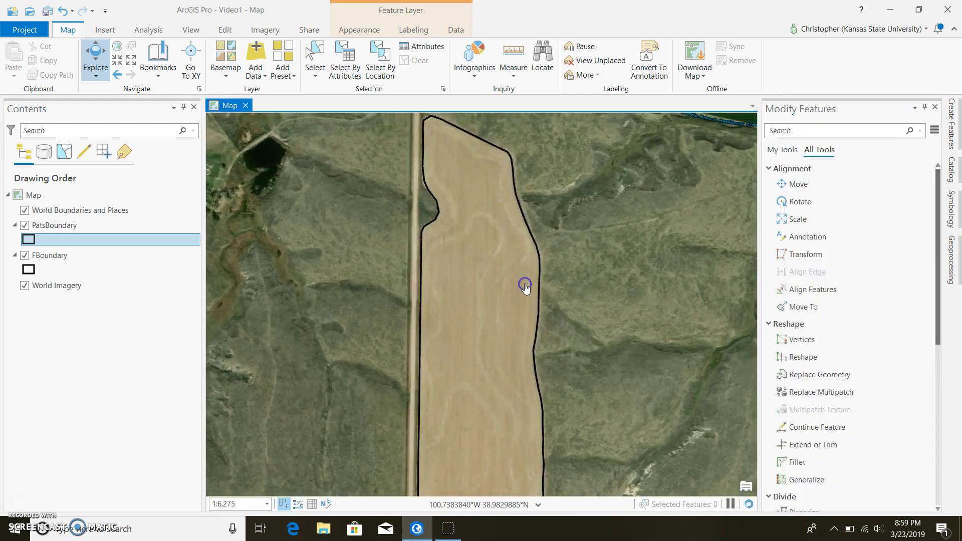
scroll(519, 320, "down", 2)
scroll(506, 310, "up", 5)
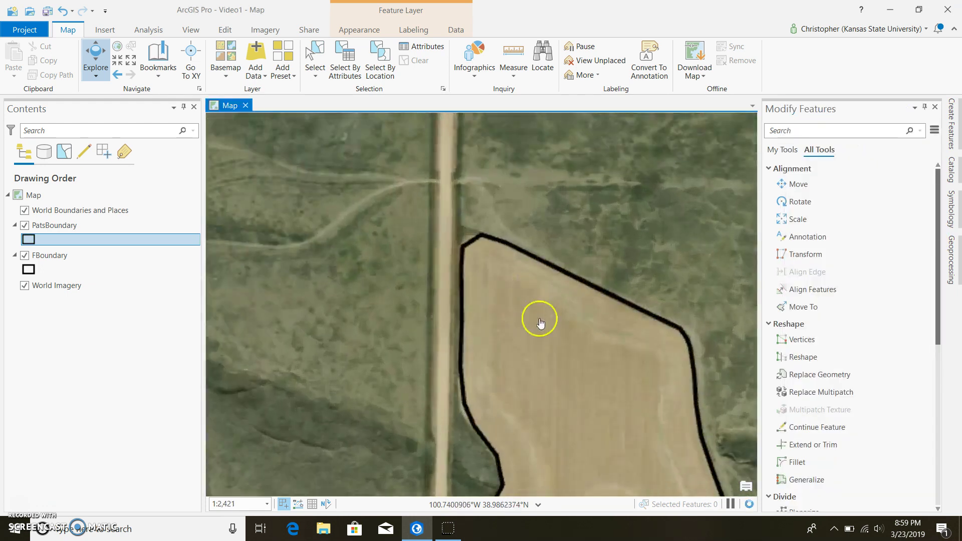
scroll(539, 322, "down", 5)
scroll(555, 339, "up", 1)
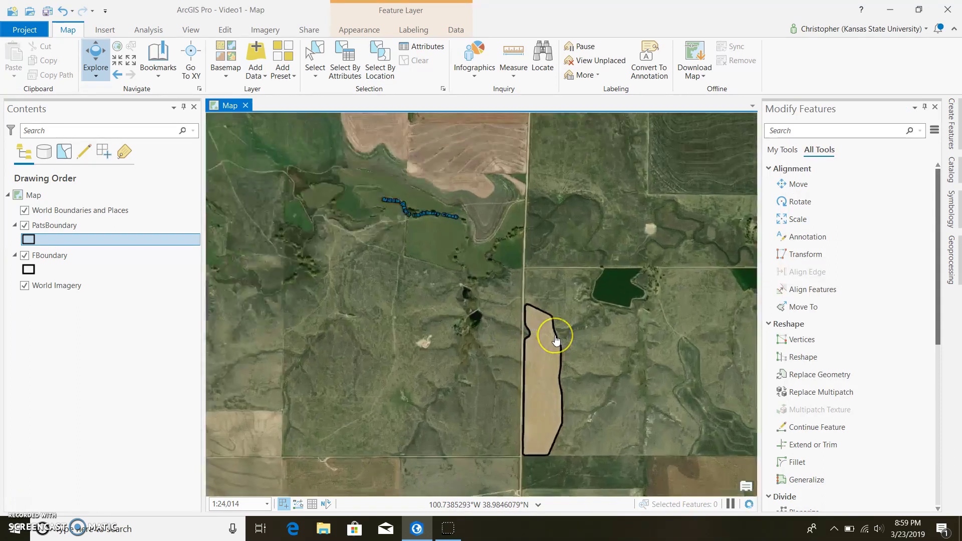
scroll(555, 340, "up", 2)
scroll(536, 332, "up", 2)
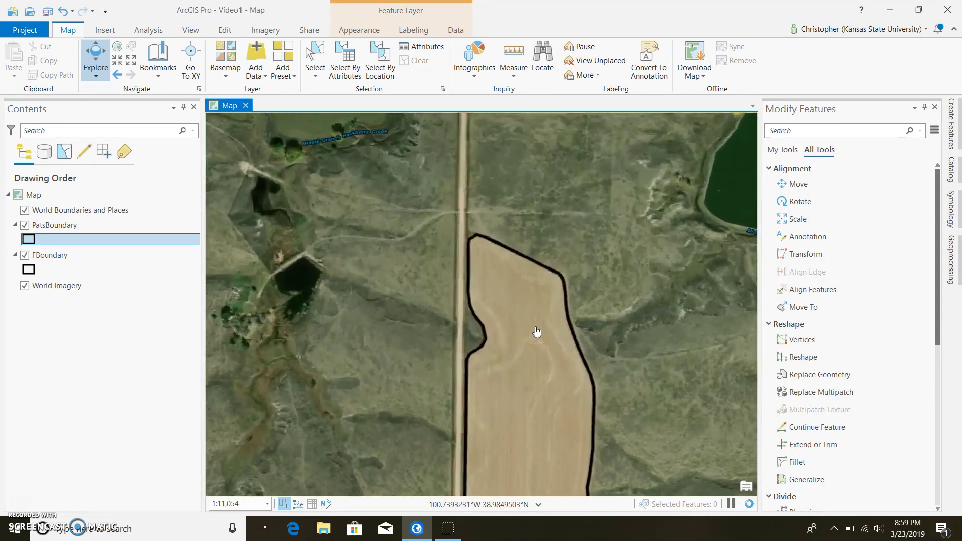
scroll(536, 332, "up", 2)
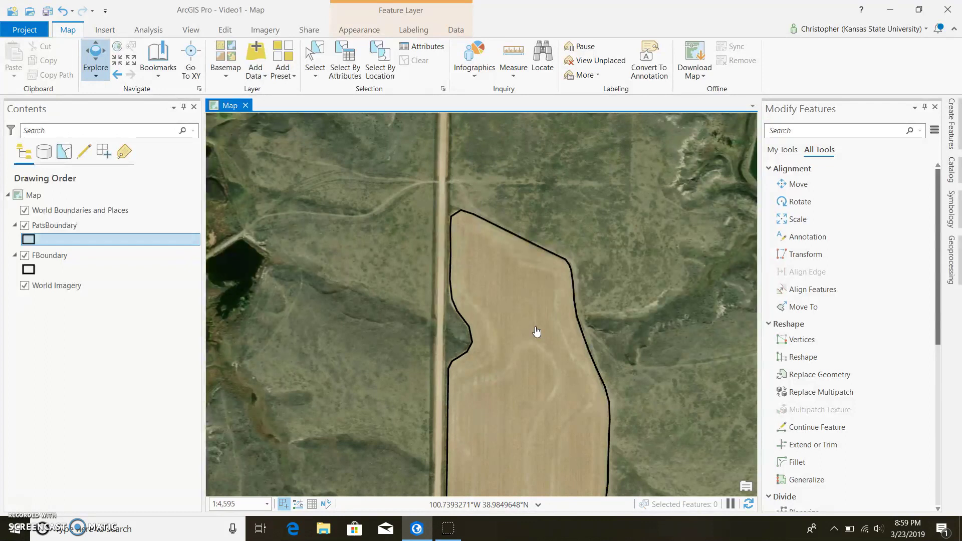
scroll(536, 331, "down", 5)
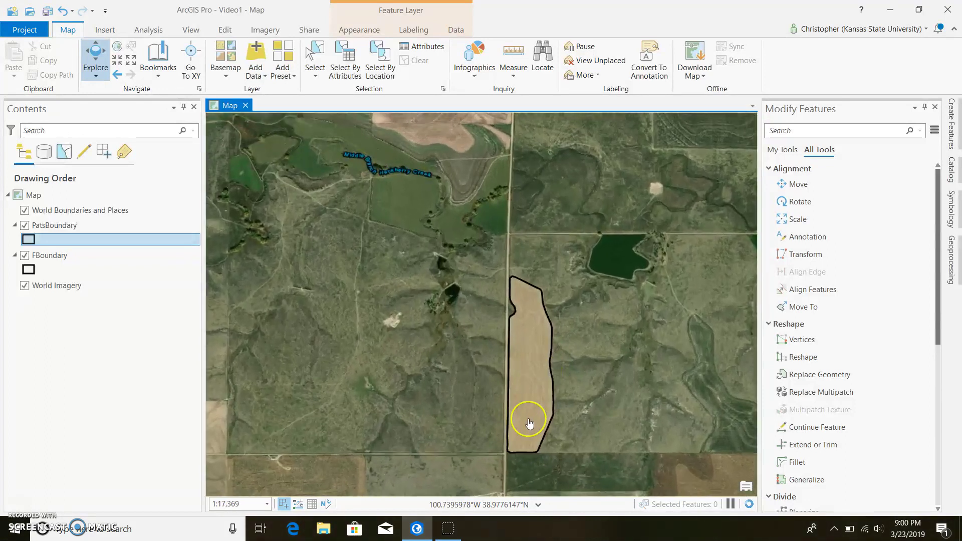
scroll(526, 440, "up", 3)
scroll(525, 459, "up", 1)
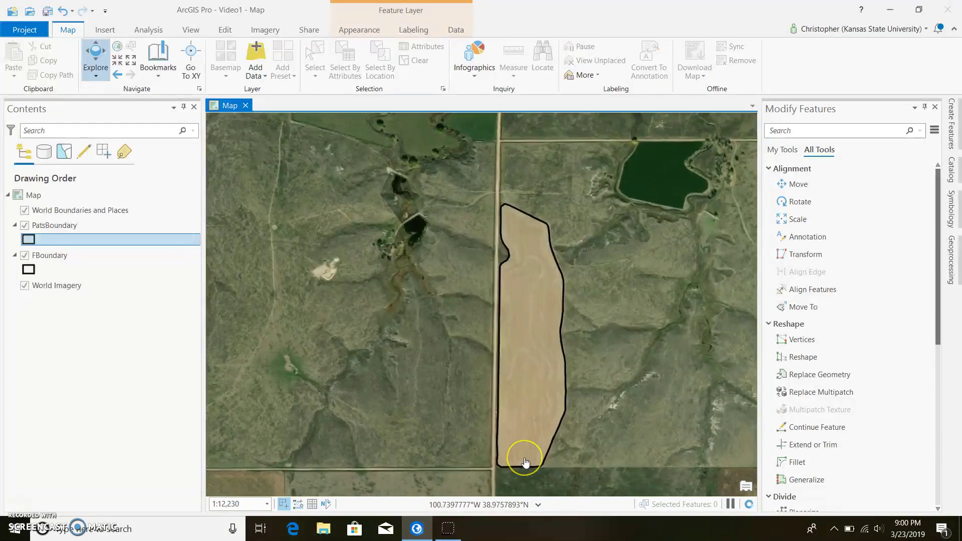